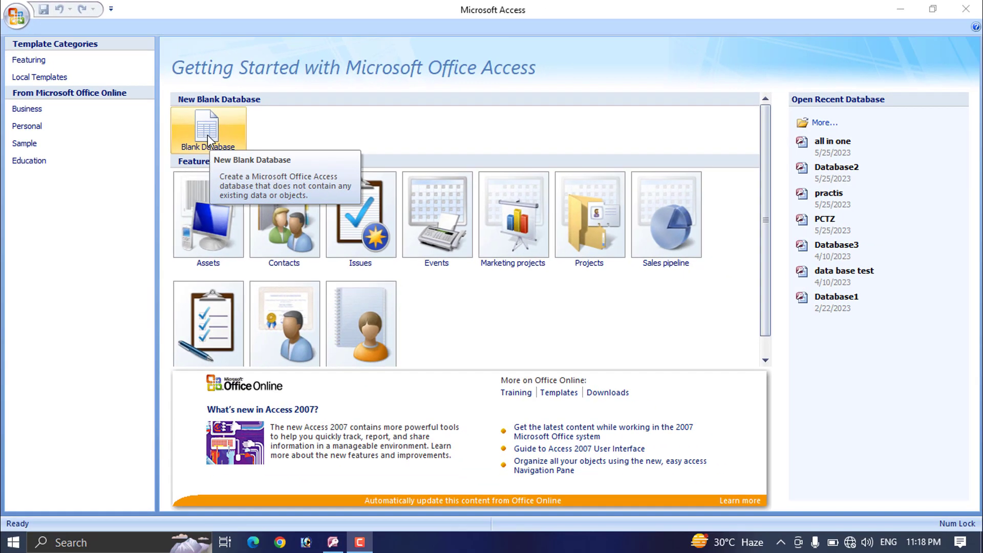
Step: Create a new blank database with the file name 'application form'
left_click(207, 140)
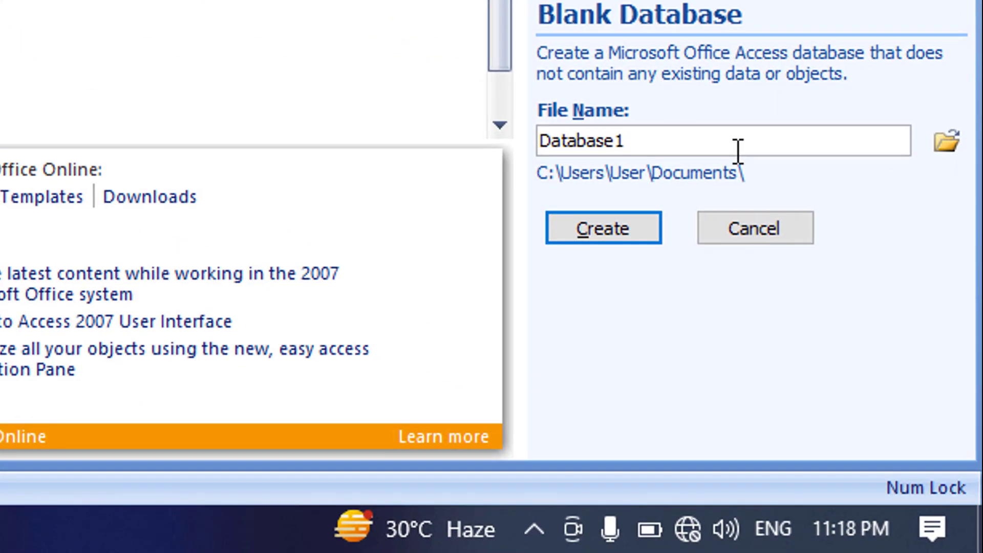
left_click(736, 149)
key("BackSpace")
key("BackSpace")
key("BackSpace")
key("BackSpace")
key("BackSpace")
key("BackSpace")
key("BackSpace")
key("BackSpace")
key("BackSpace")
type("application form")
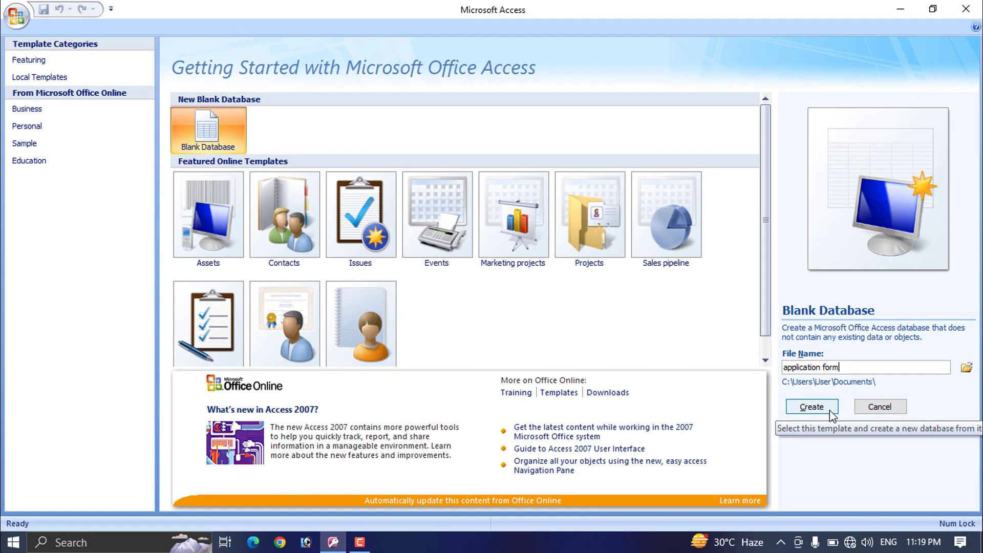
left_click(820, 408)
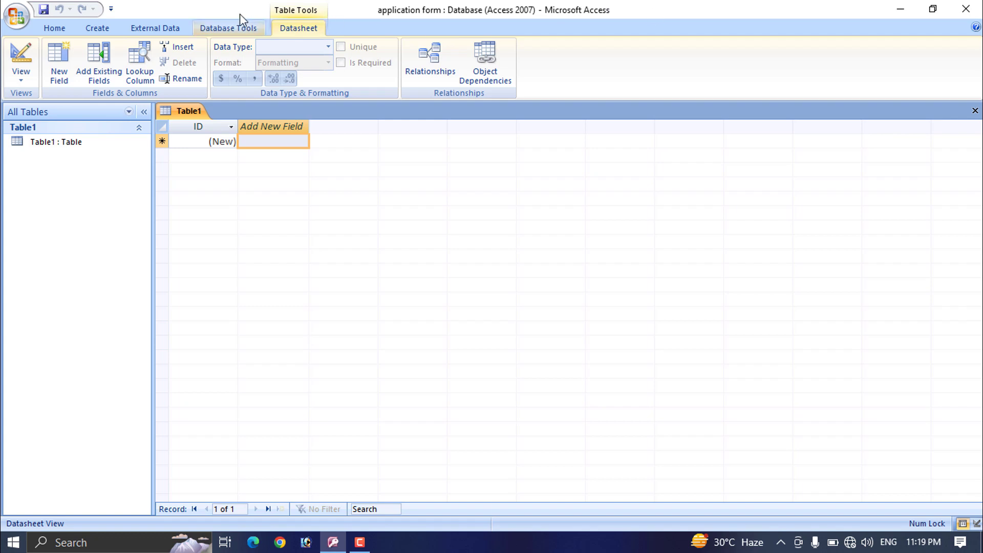
left_click(91, 29)
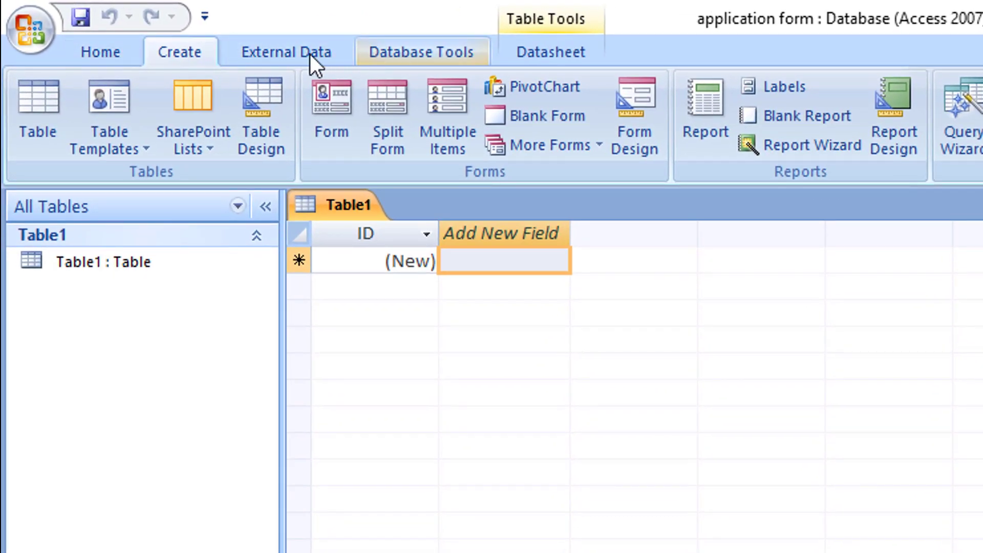
left_click(186, 54)
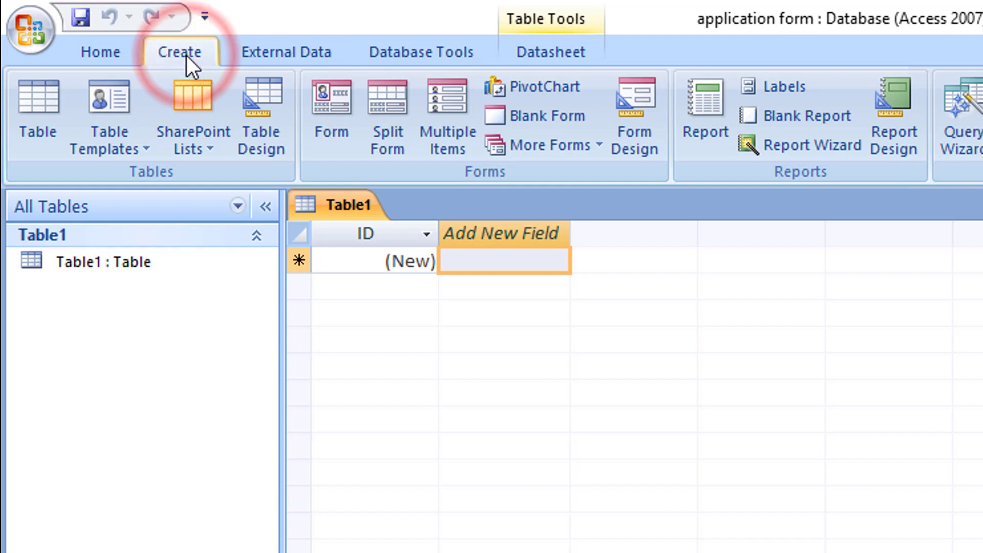
left_click(554, 47)
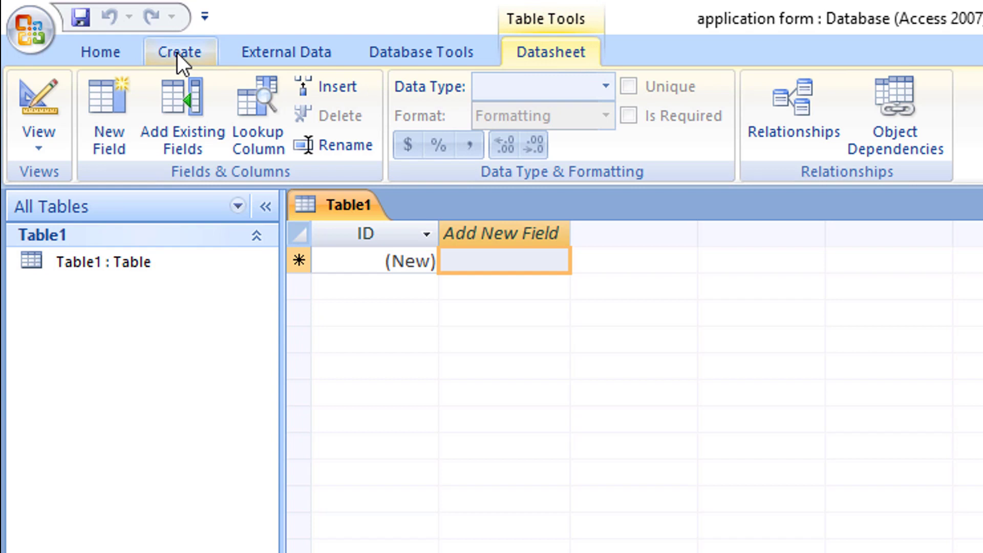
left_click(99, 57)
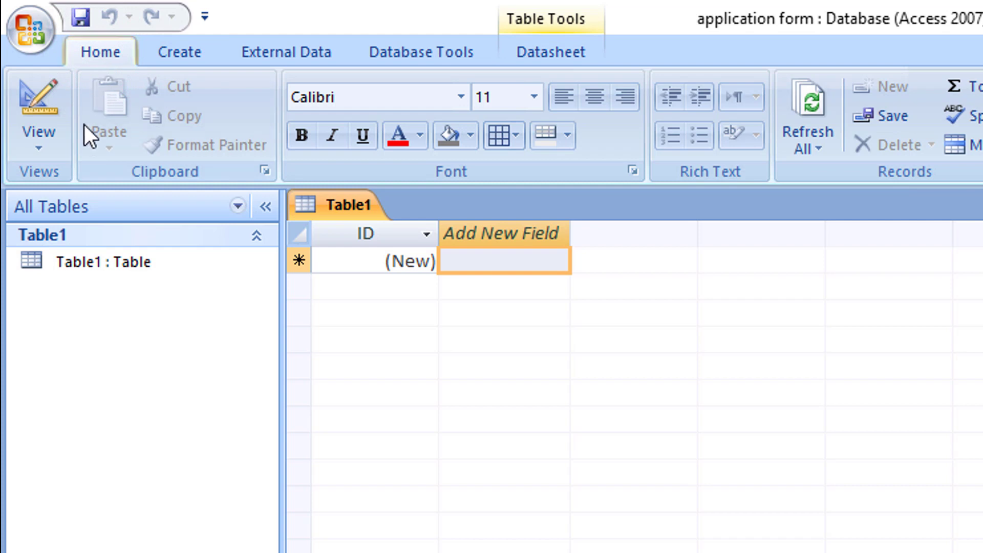
Step: Switch Table1 to Design View, saving it under the name 'form'
left_click(43, 152)
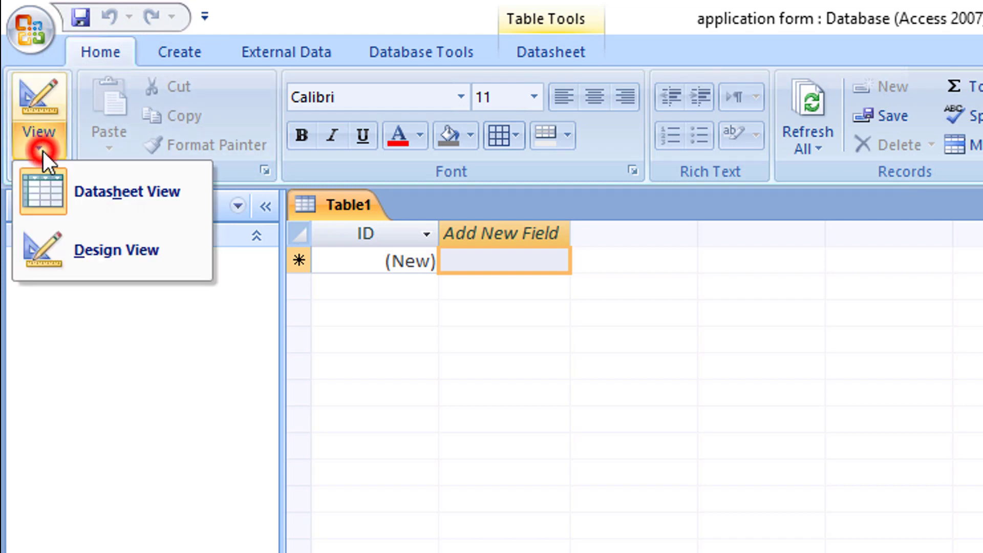
left_click(109, 242)
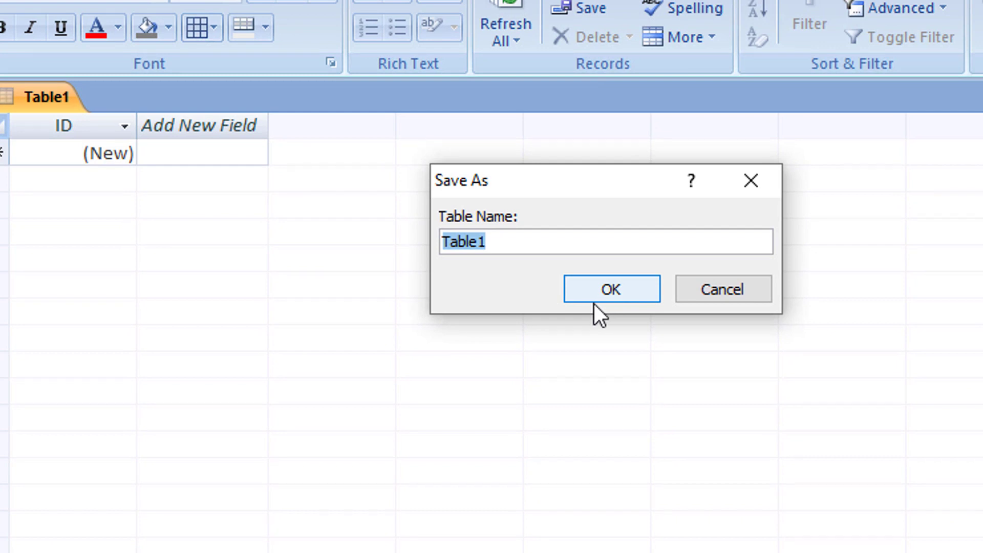
type("form")
key("Return")
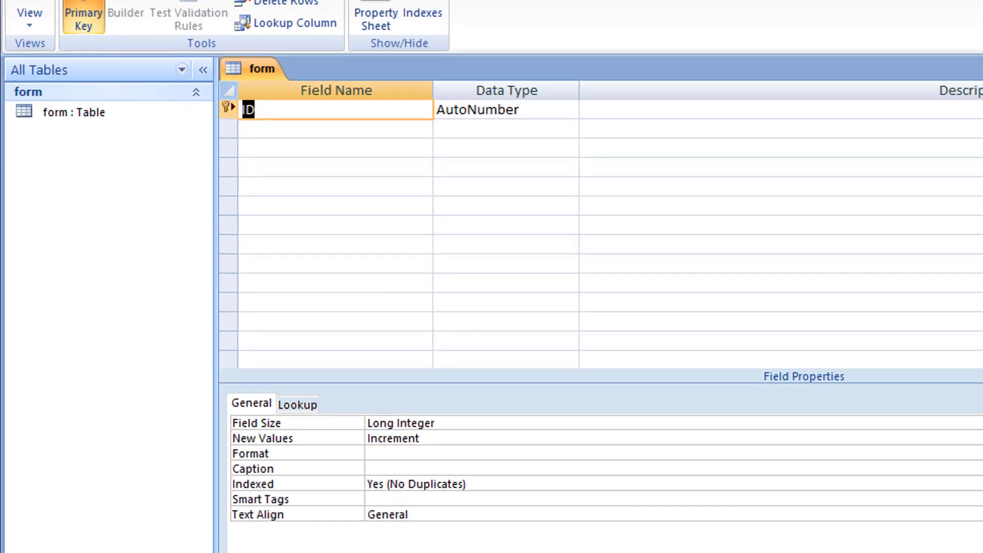
Step: Rename the ID key field to 'FORM NO', keeping its AutoNumber data type
left_click_drag(433, 90, 414, 90)
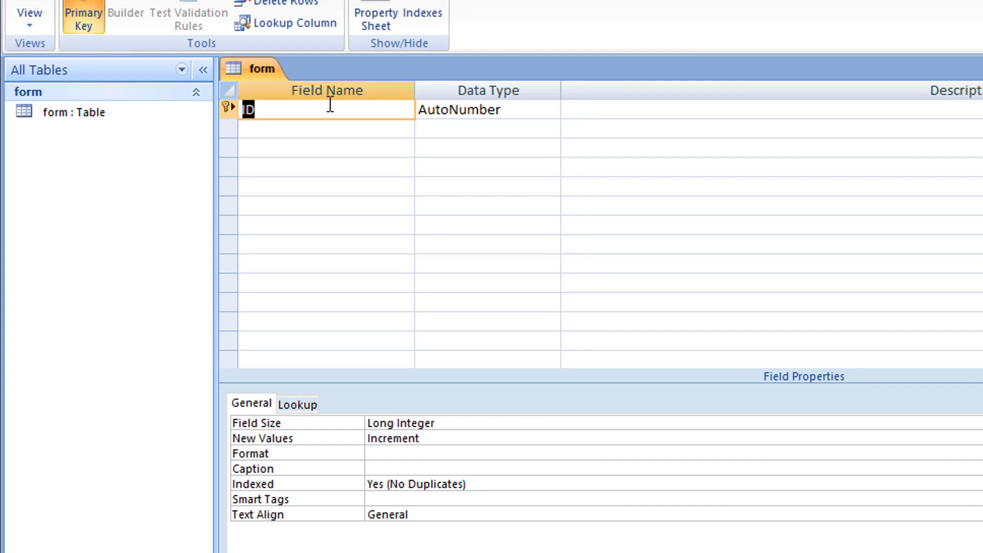
type("fo")
key("BackSpace")
key("BackSpace")
type("FORM")
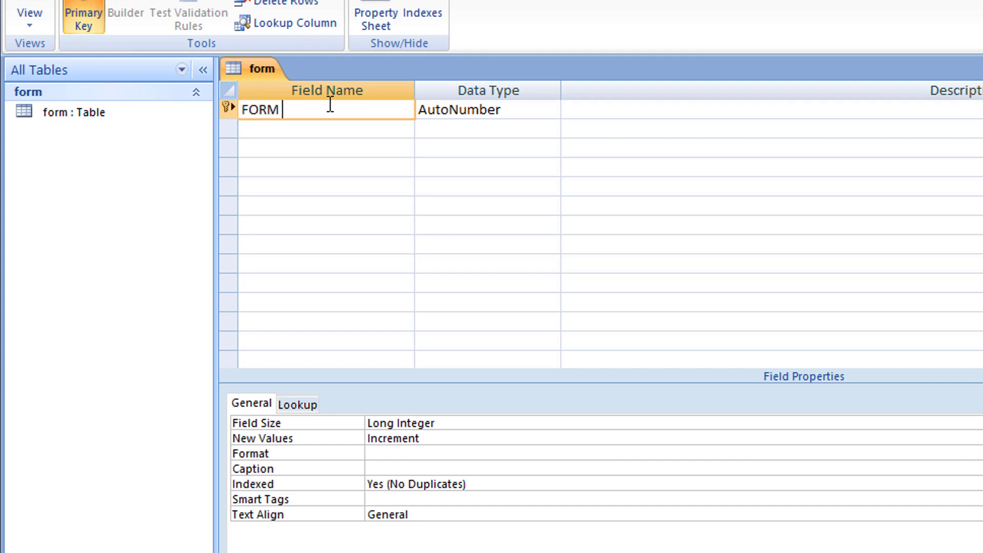
type(" NO")
left_click(507, 112)
key("alt+Down")
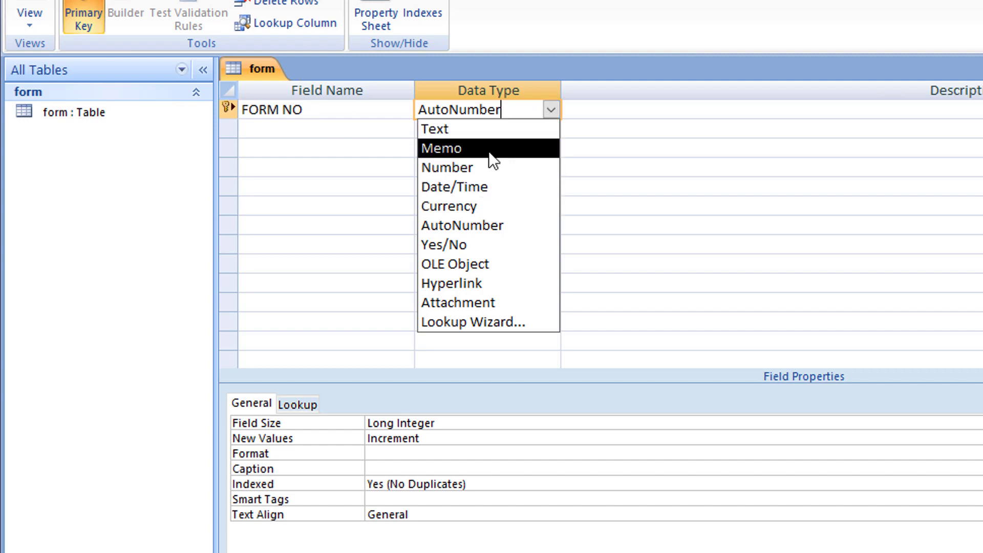
left_click(462, 225)
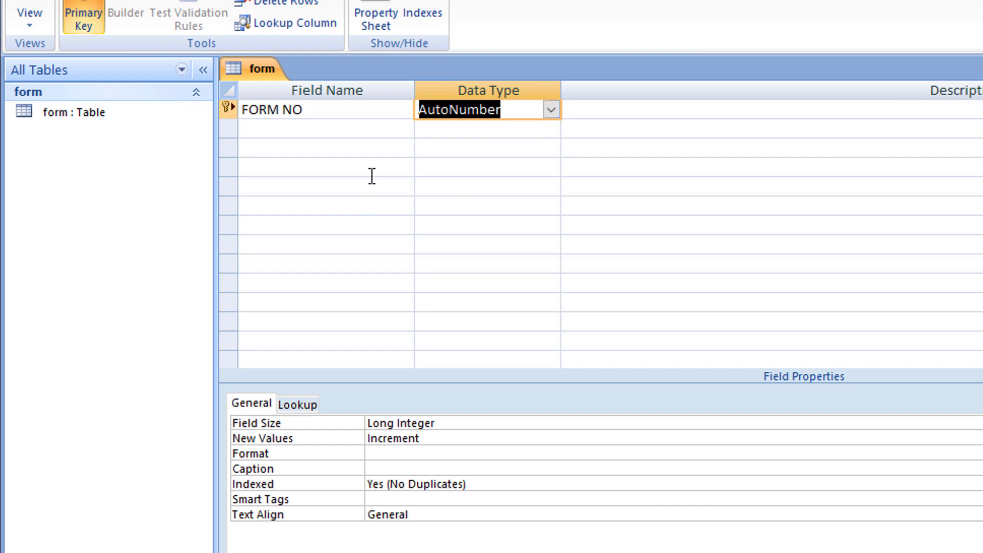
Step: Add a NAME field in the second row with the Text data type
left_click(357, 130)
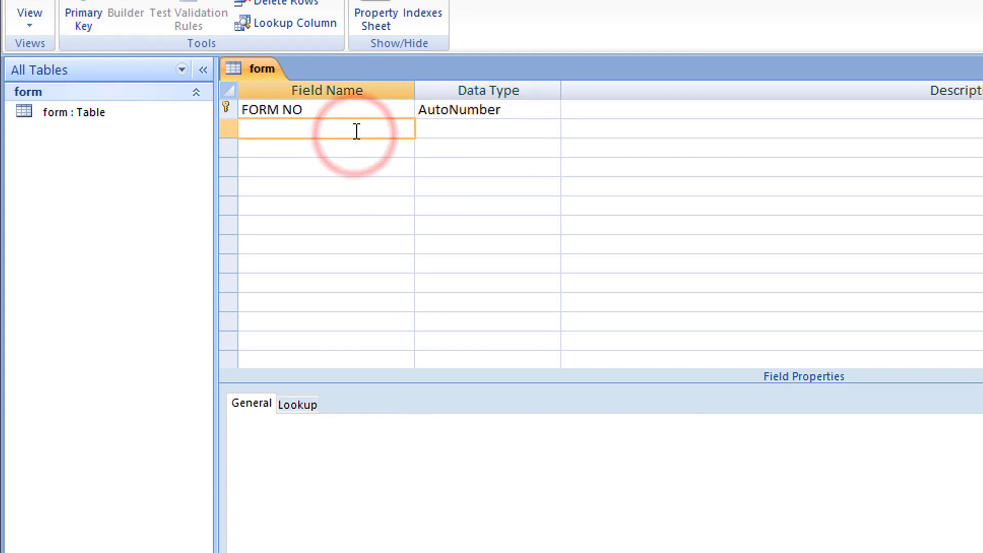
type("NAME")
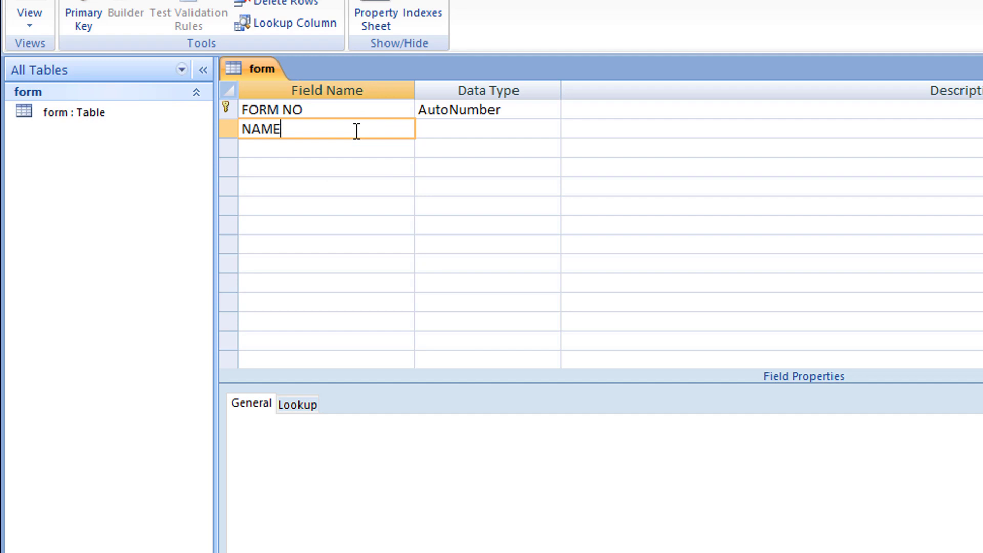
left_click(512, 129)
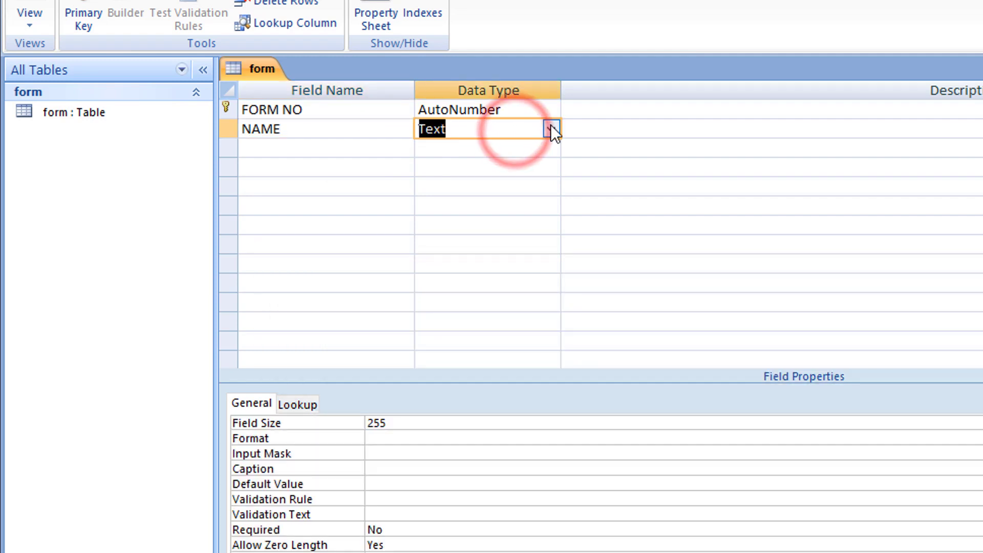
left_click(552, 128)
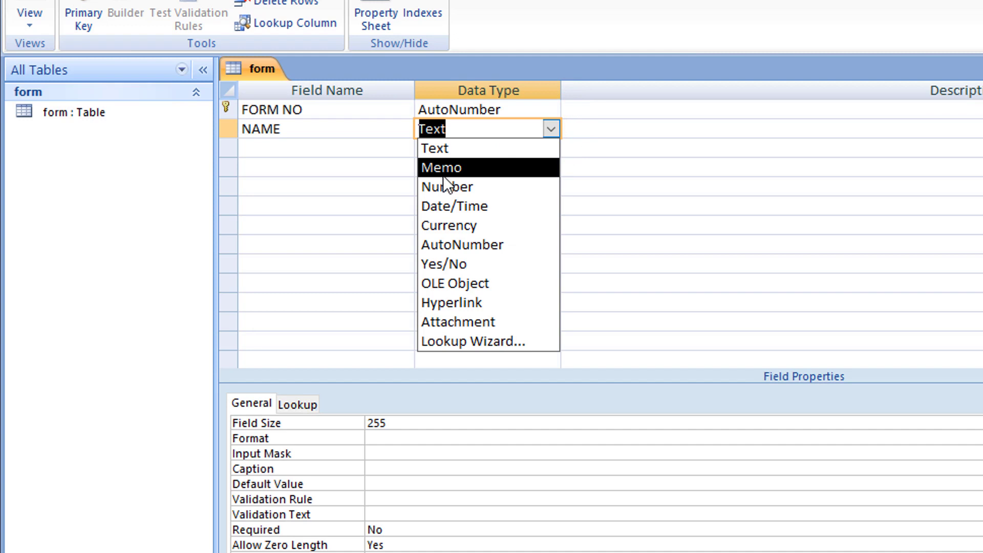
left_click(474, 150)
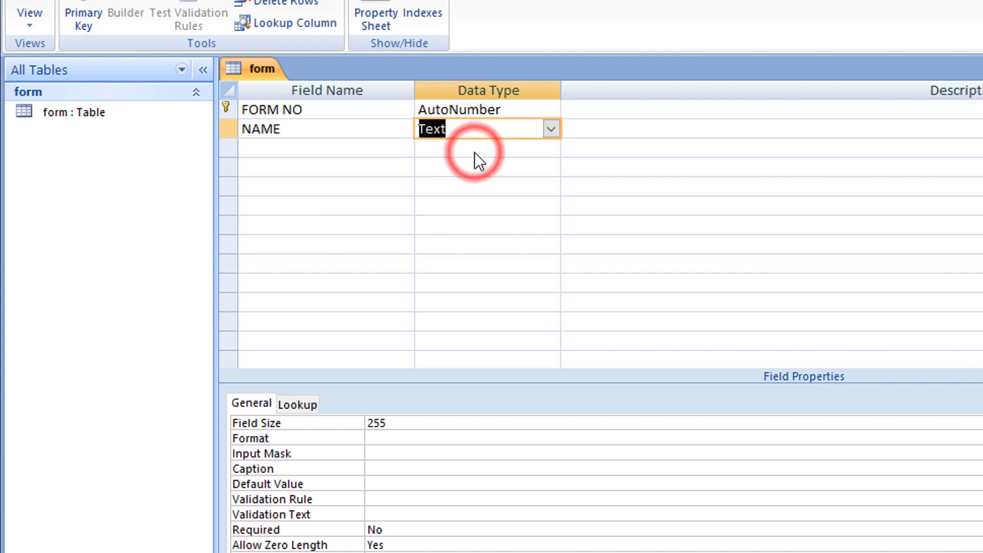
left_click(551, 129)
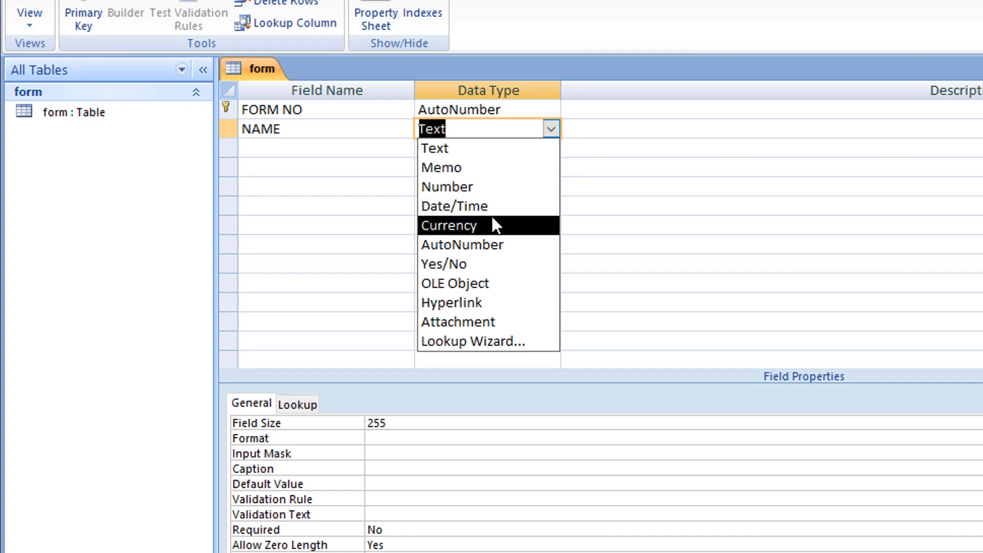
Step: Add FATHERS NAME and ADDRESS fields, both kept as Text
left_click(304, 155)
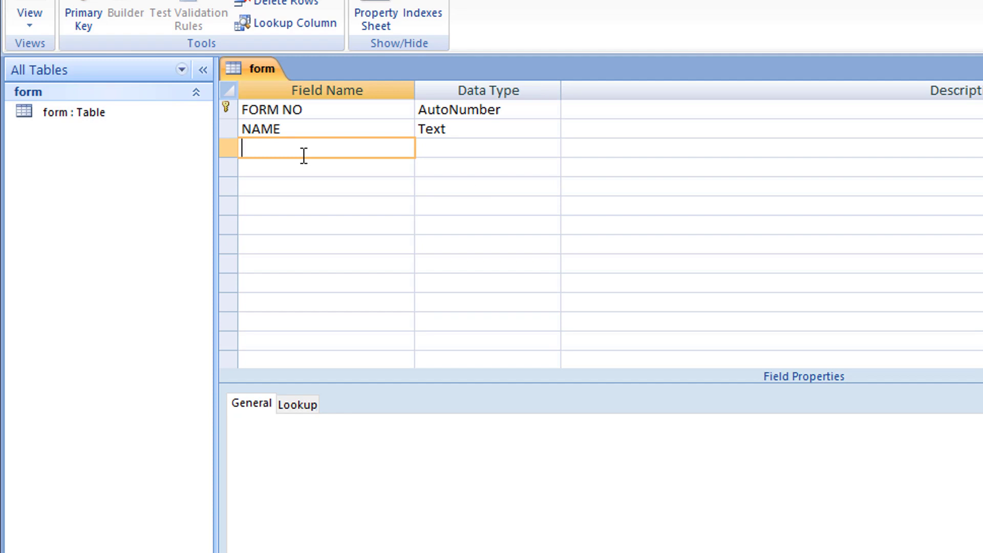
type("FATHERS NAME")
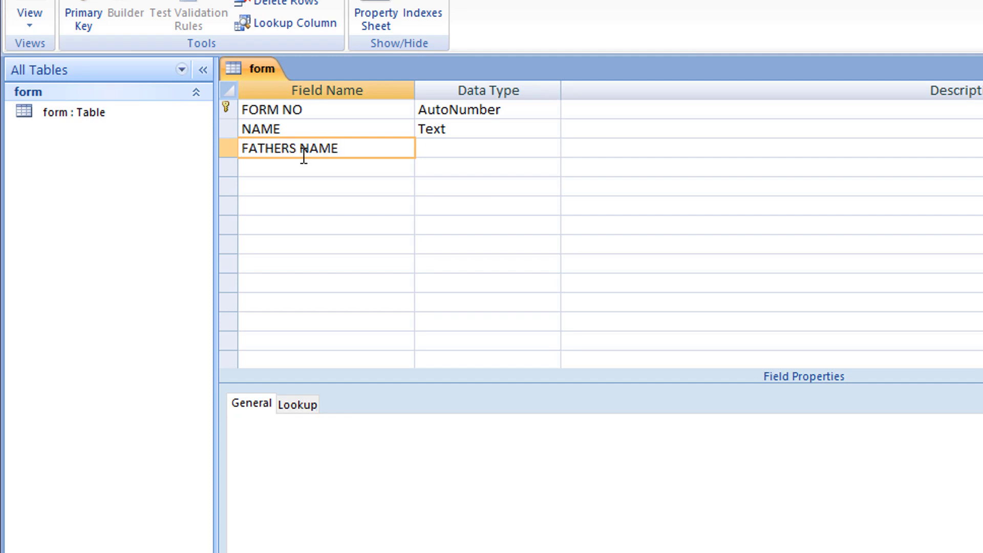
key("Tab")
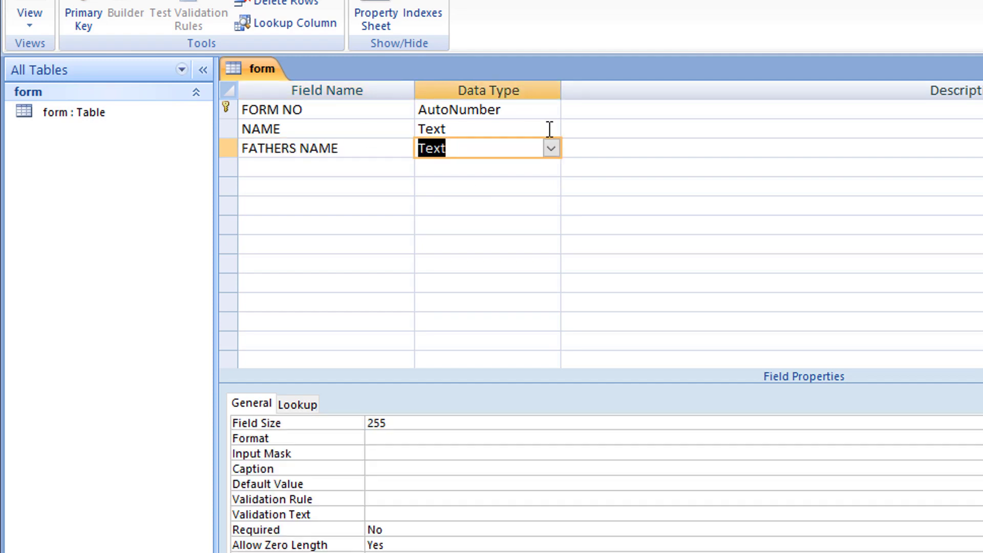
left_click(551, 148)
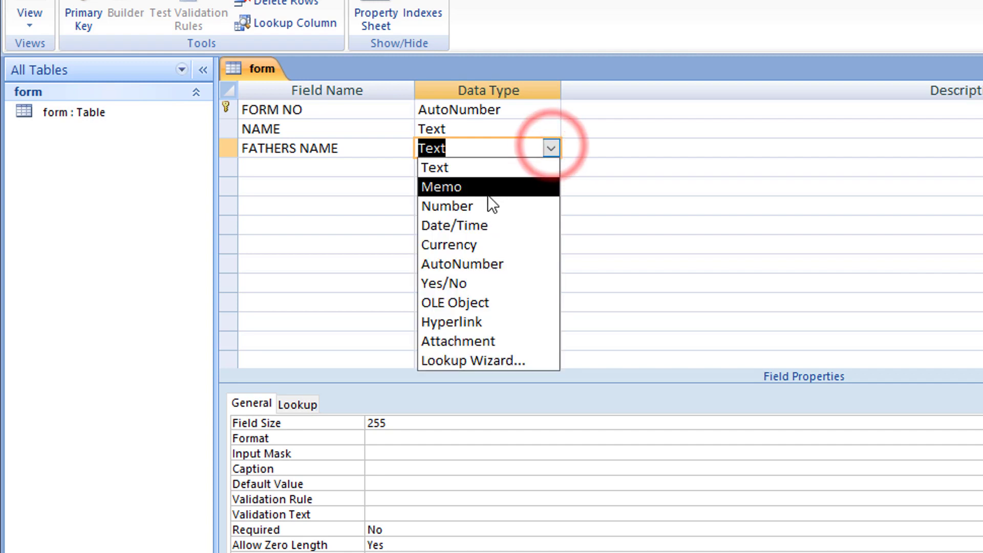
left_click(455, 172)
left_click(365, 165)
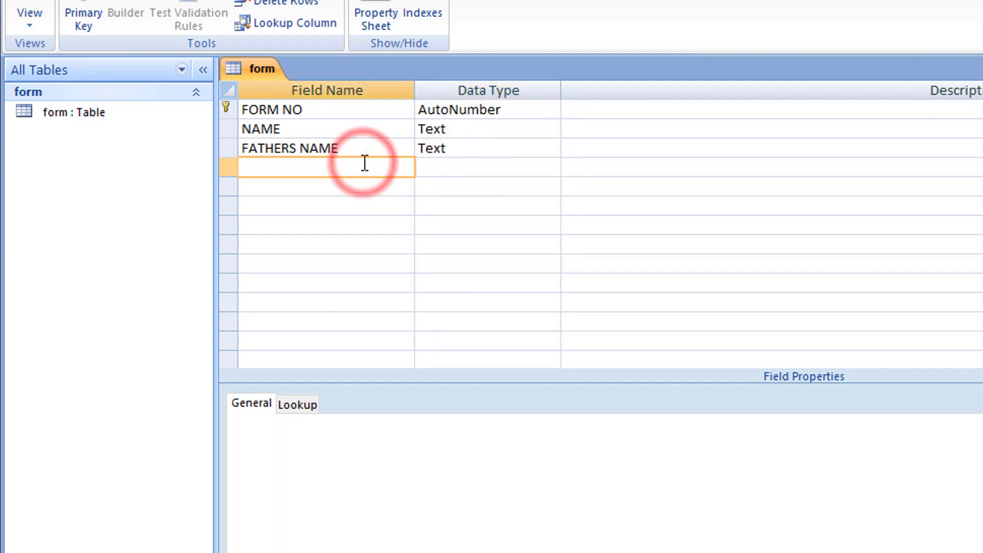
type("ADDRESS")
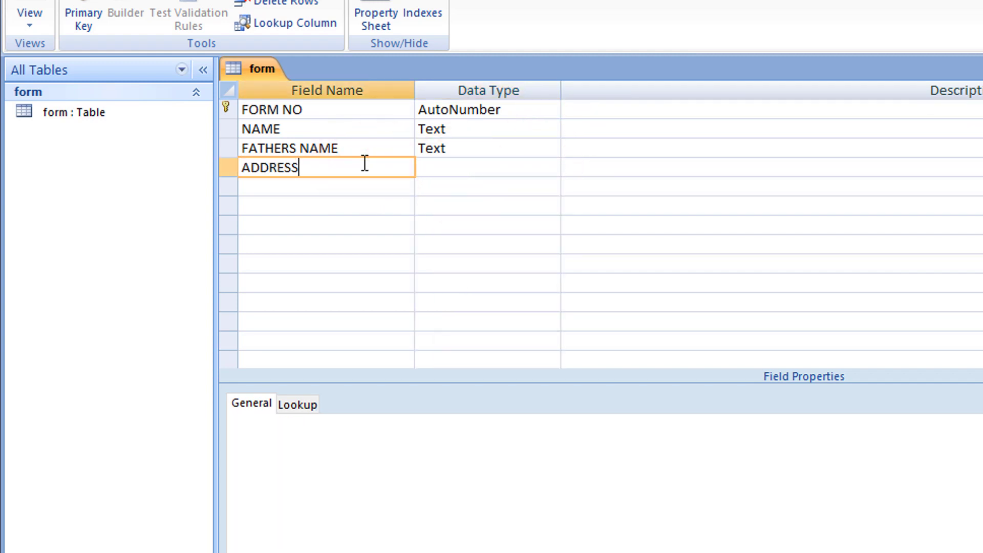
key("Tab")
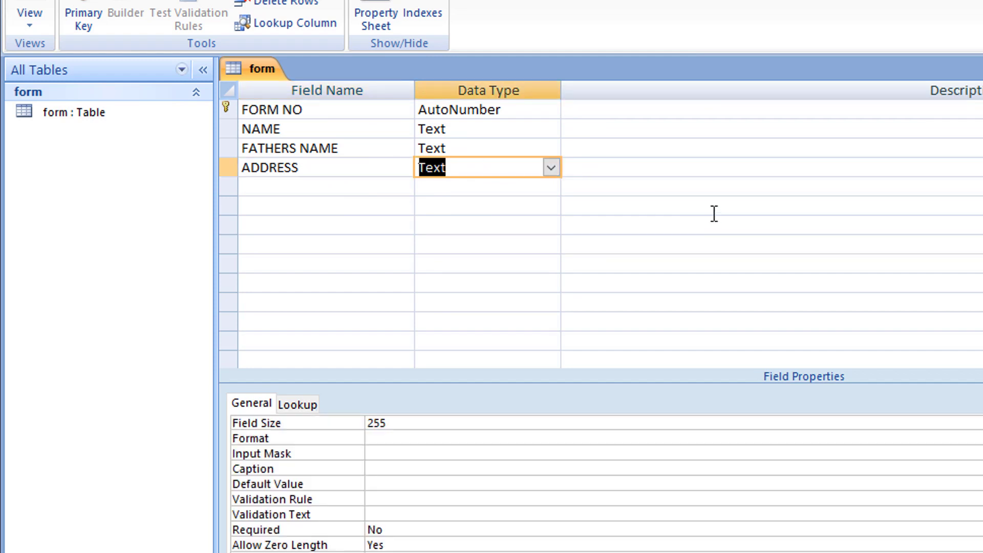
left_click(551, 167)
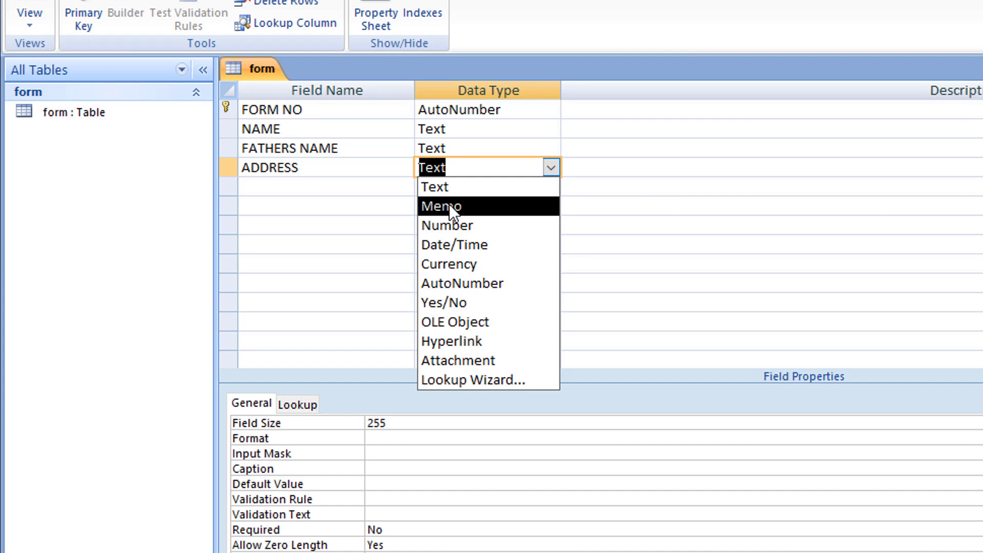
left_click(450, 206)
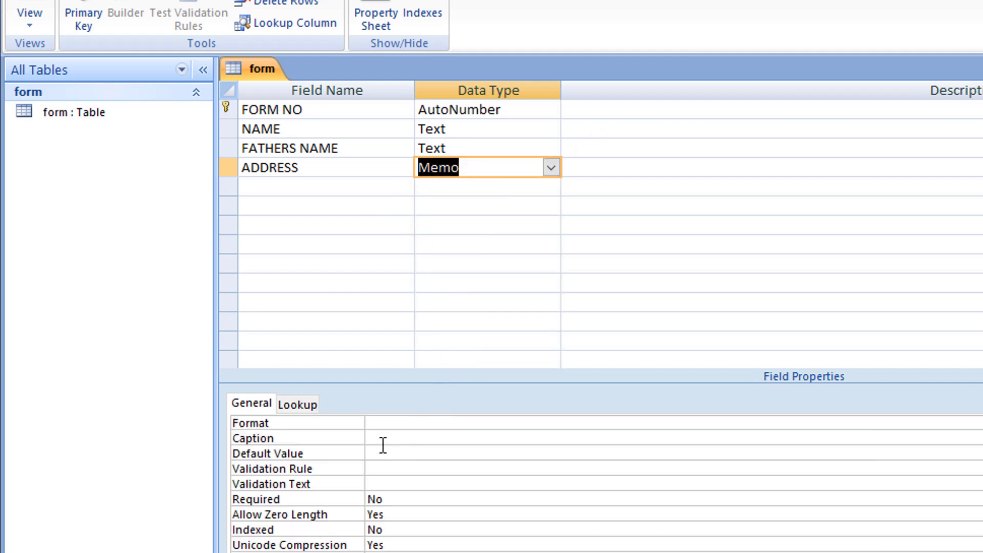
left_click(255, 405)
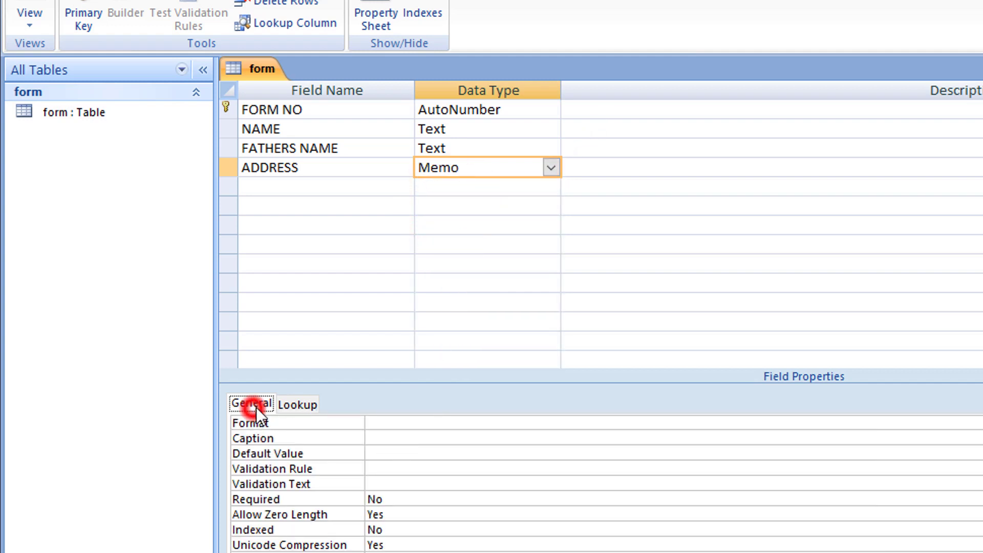
left_click(306, 406)
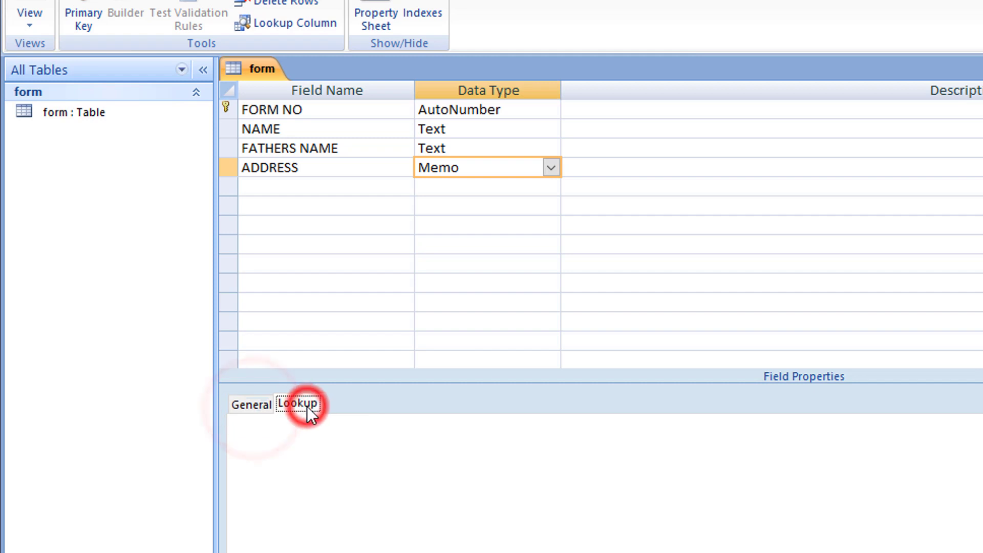
left_click(256, 405)
left_click(494, 128)
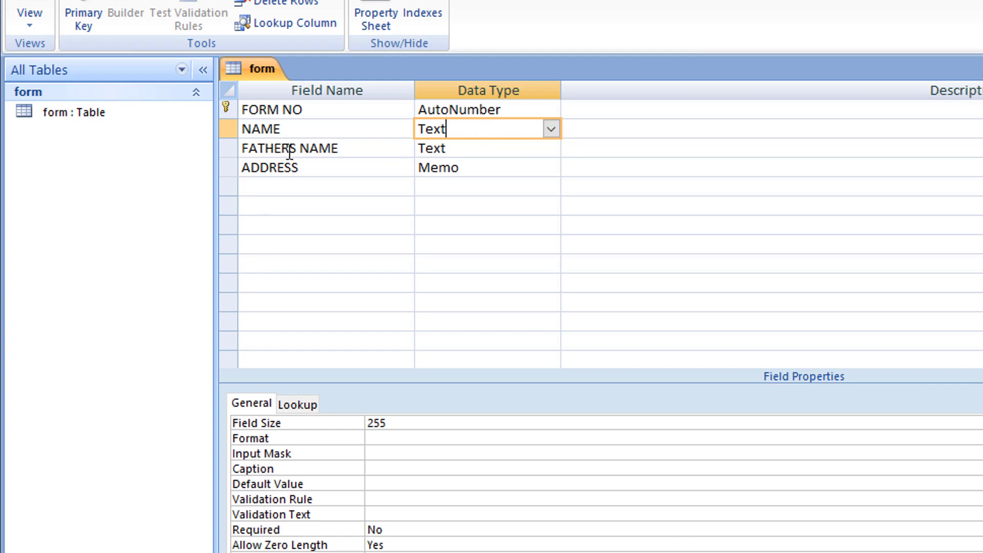
left_click(550, 130)
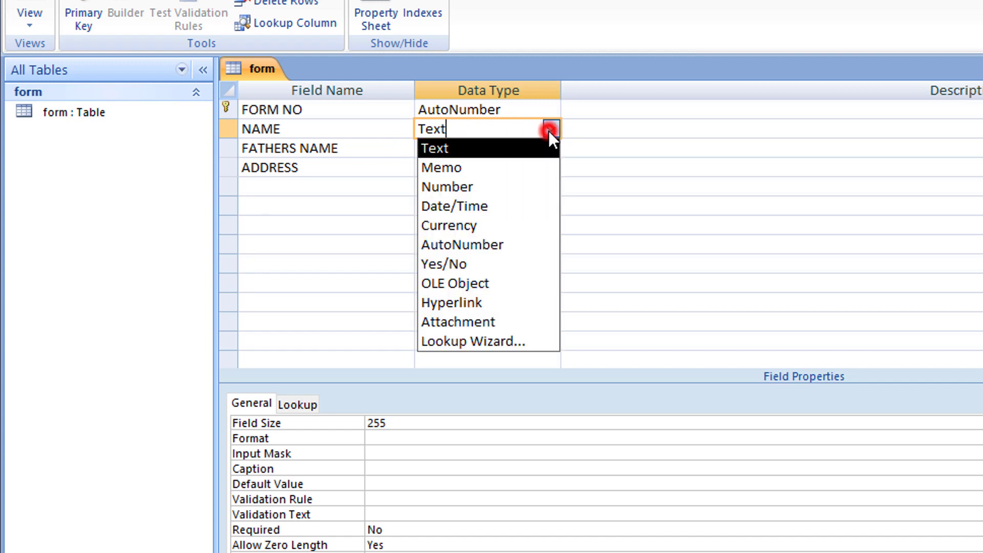
left_click(551, 130)
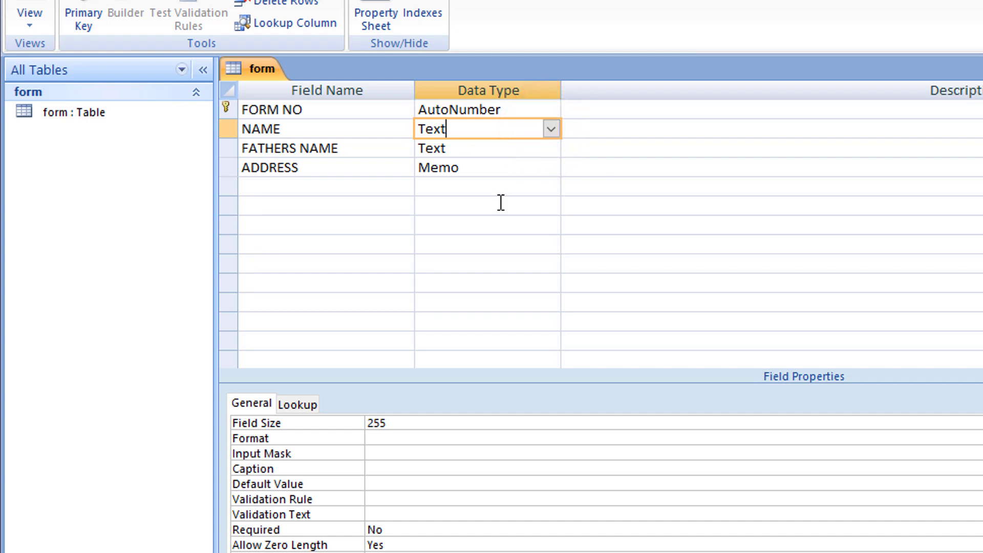
left_click(398, 425)
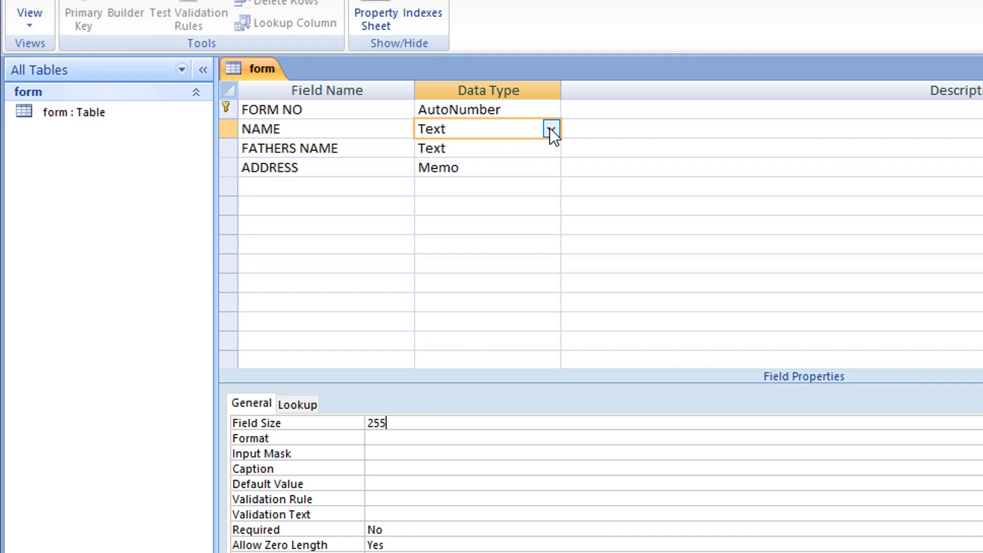
left_click(514, 169)
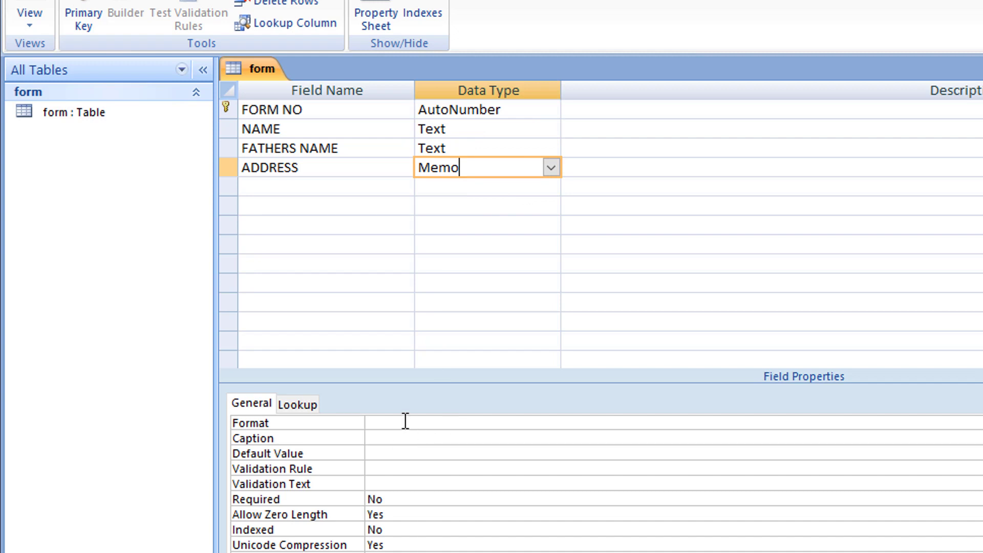
Step: Add a PHONE NO field with the Number data type
left_click(302, 182)
type("P")
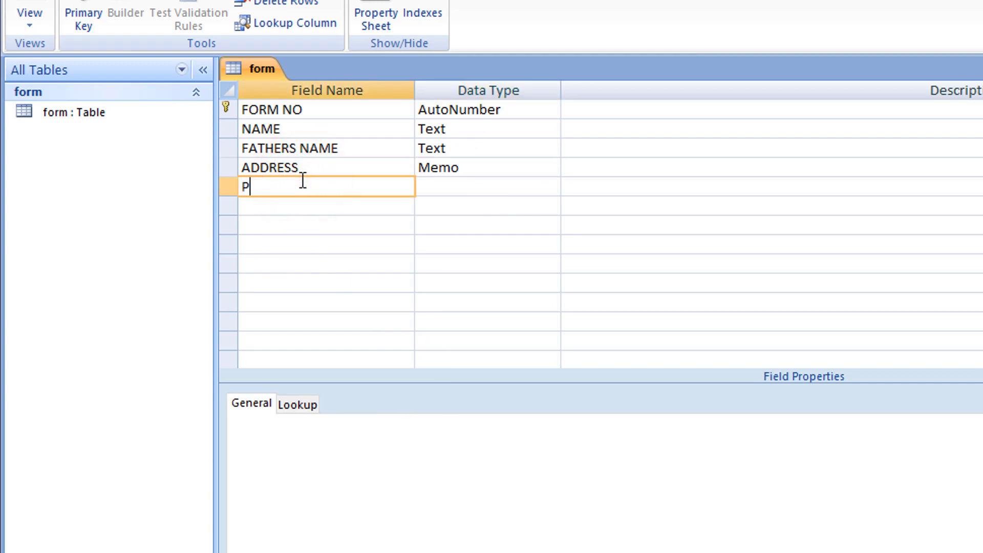
type("HONE NO")
key("Tab")
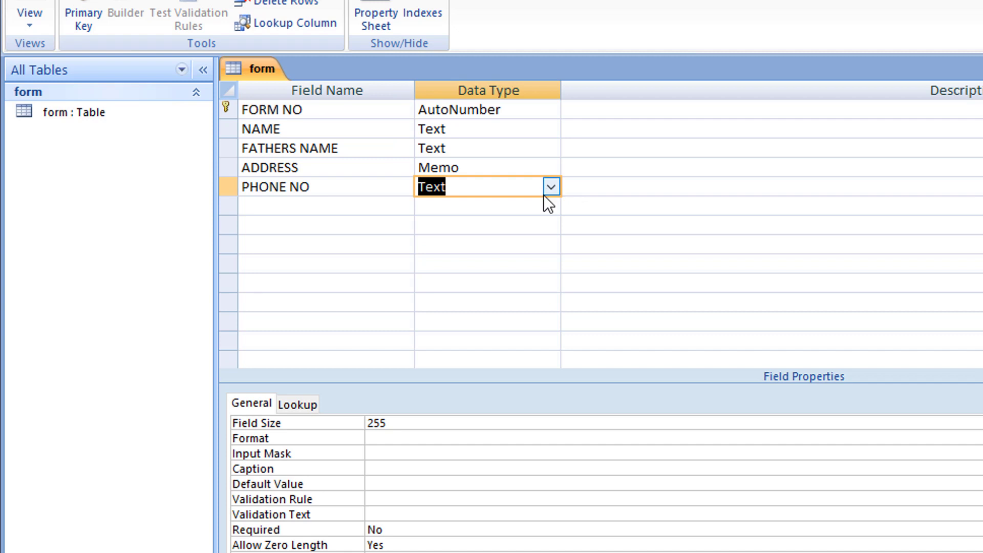
left_click(549, 189)
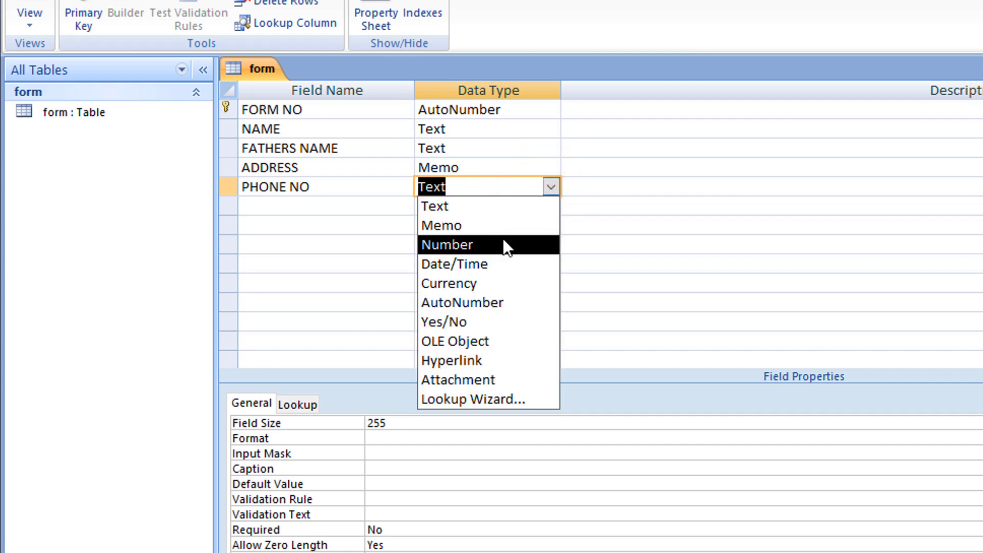
left_click(504, 243)
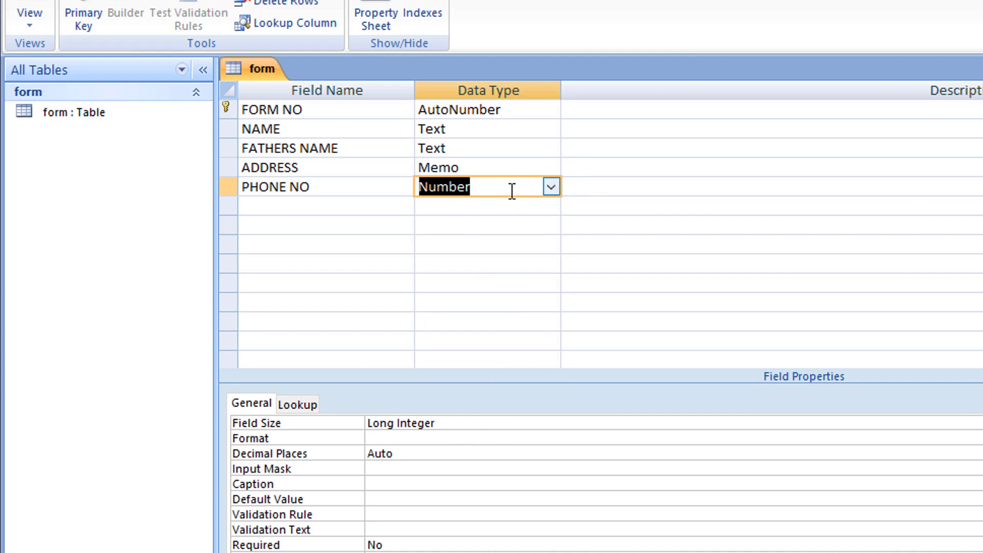
left_click(321, 202)
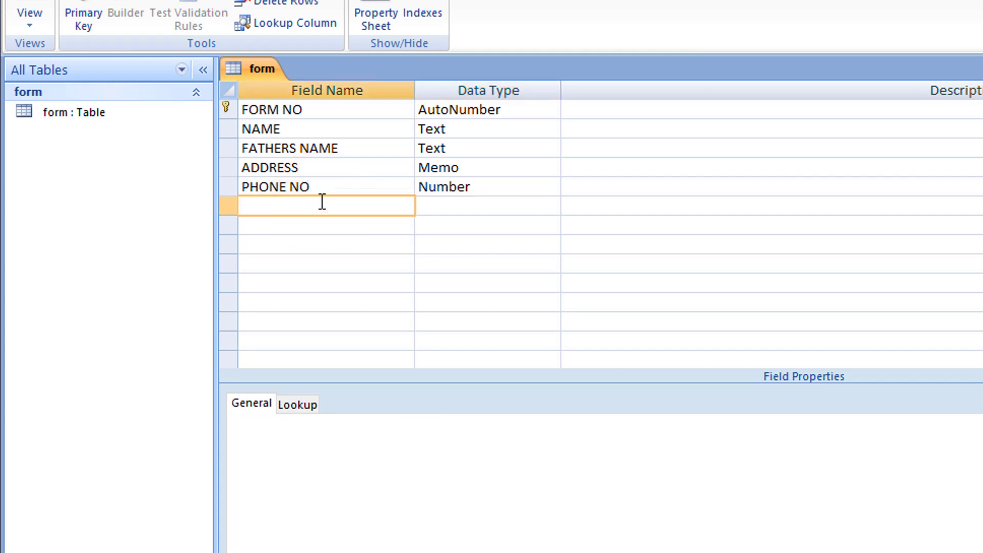
Step: Add a GENDER field and choose Lookup Wizard as its data type
type("GENDER")
key("Tab")
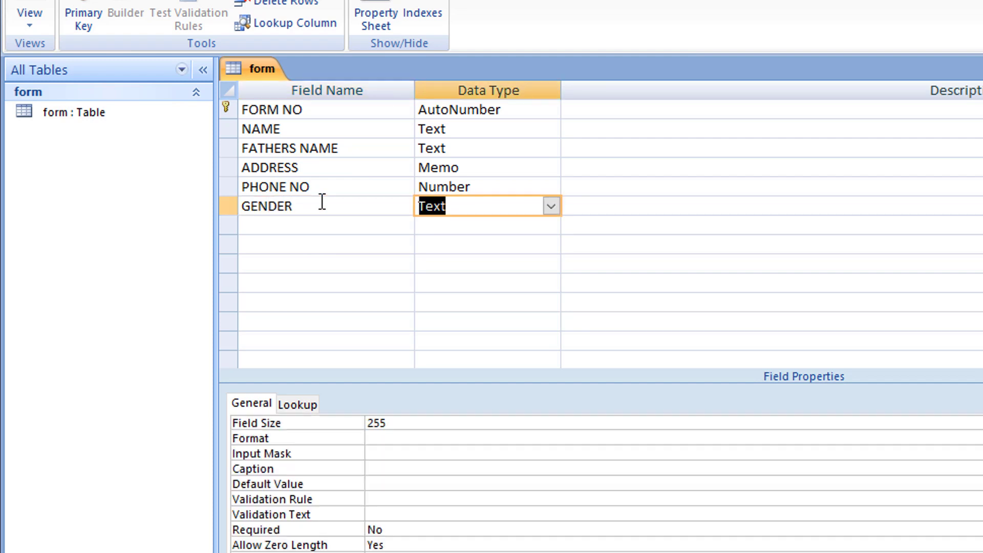
left_click(551, 205)
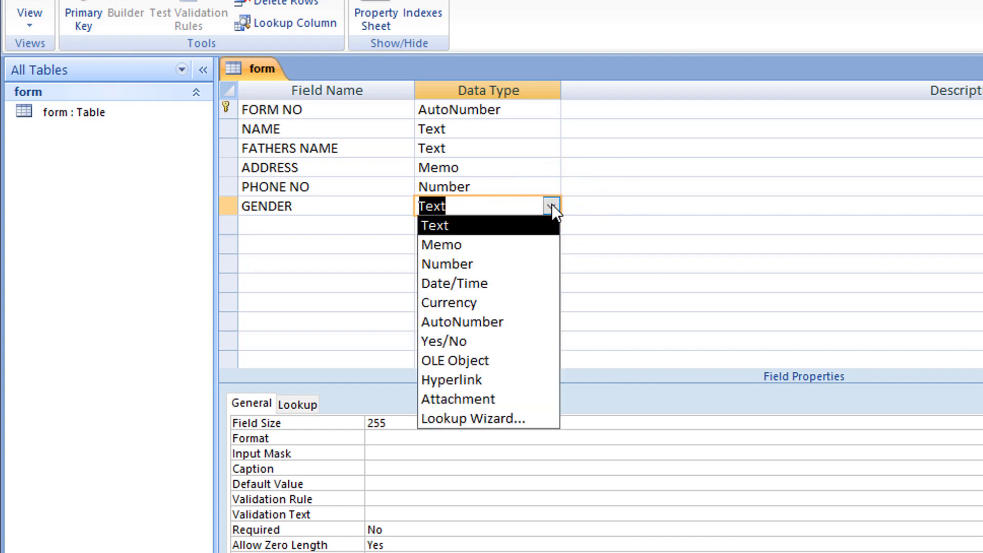
left_click(459, 419)
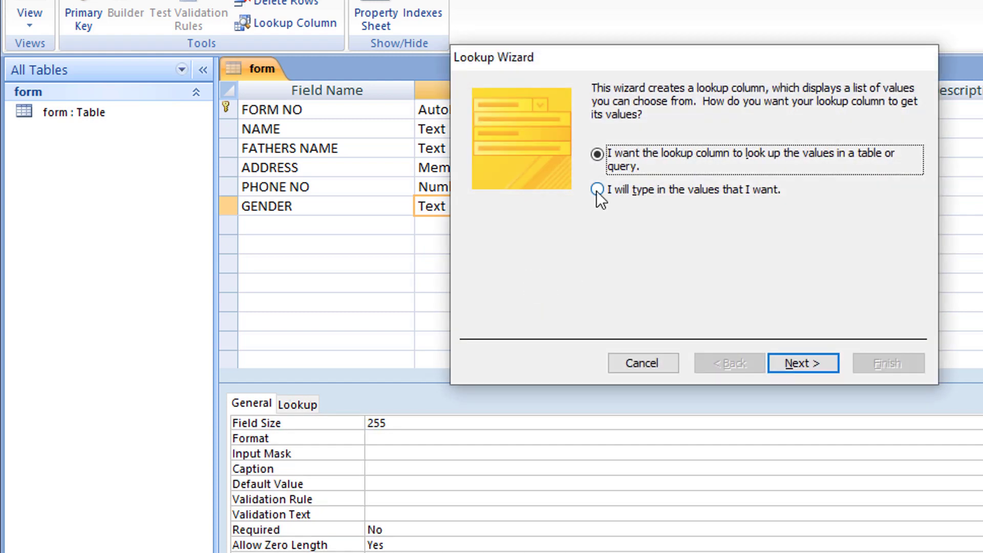
Step: Enter MALE and FEMALE as typed-in lookup values and finish the wizard
left_click(596, 189)
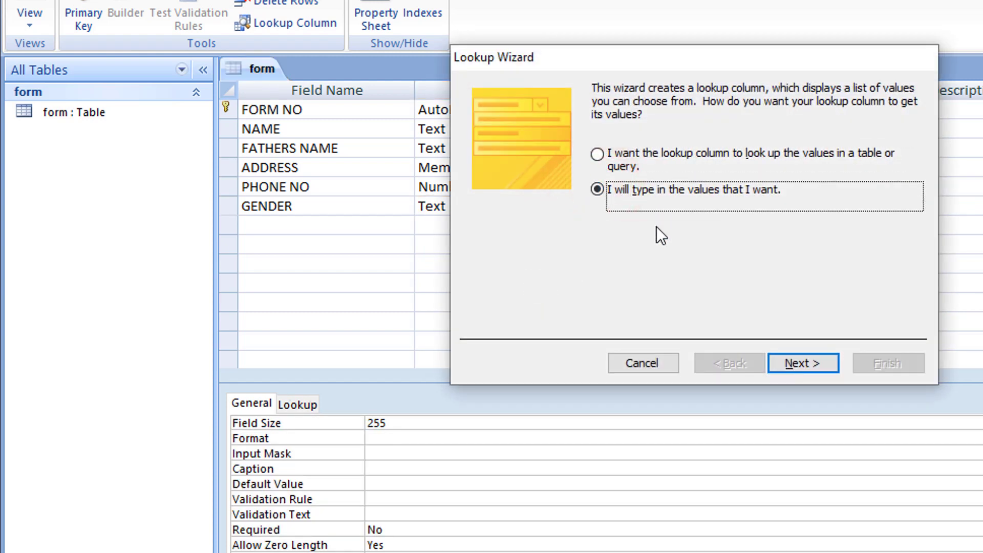
left_click(736, 191)
left_click(800, 363)
left_click(515, 205)
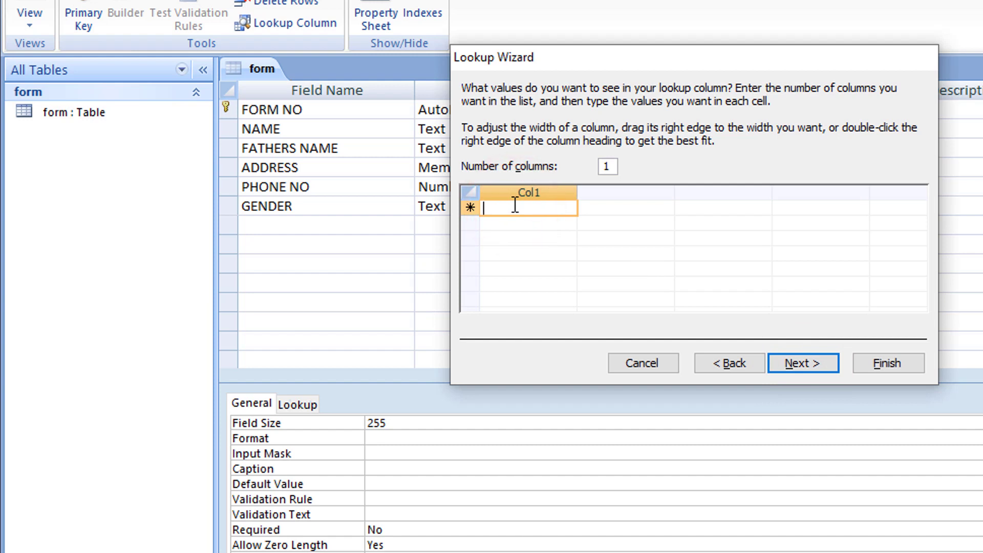
type("MALE")
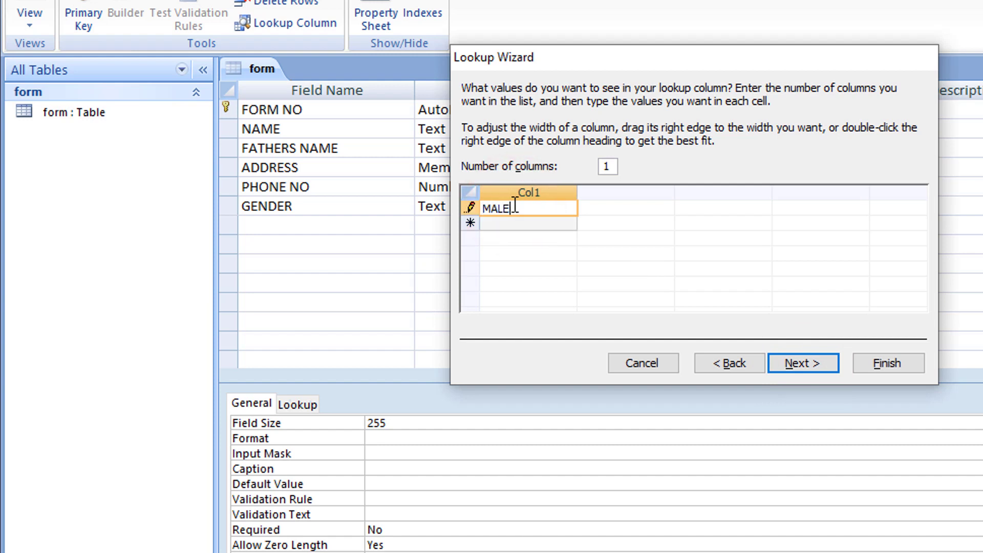
left_click(521, 225)
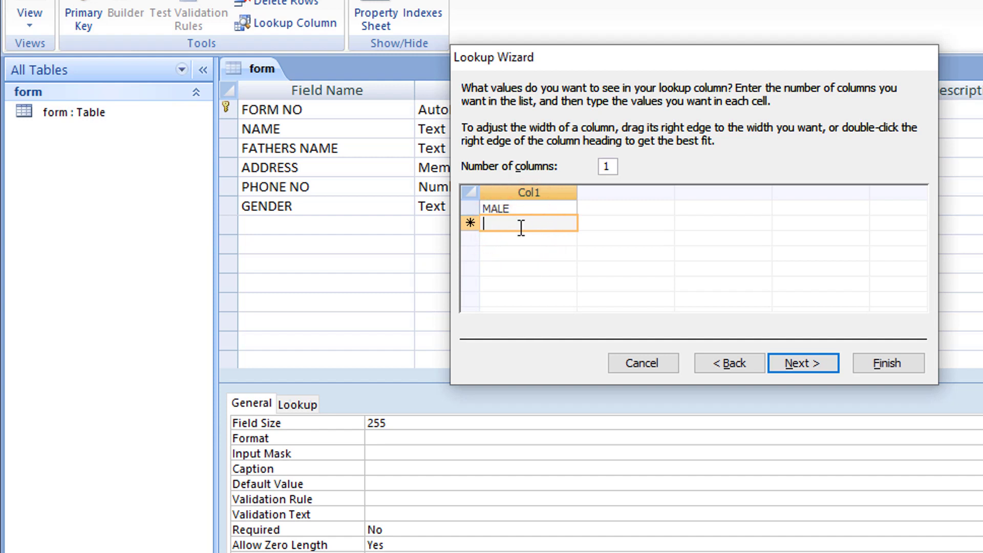
type("FEMALE")
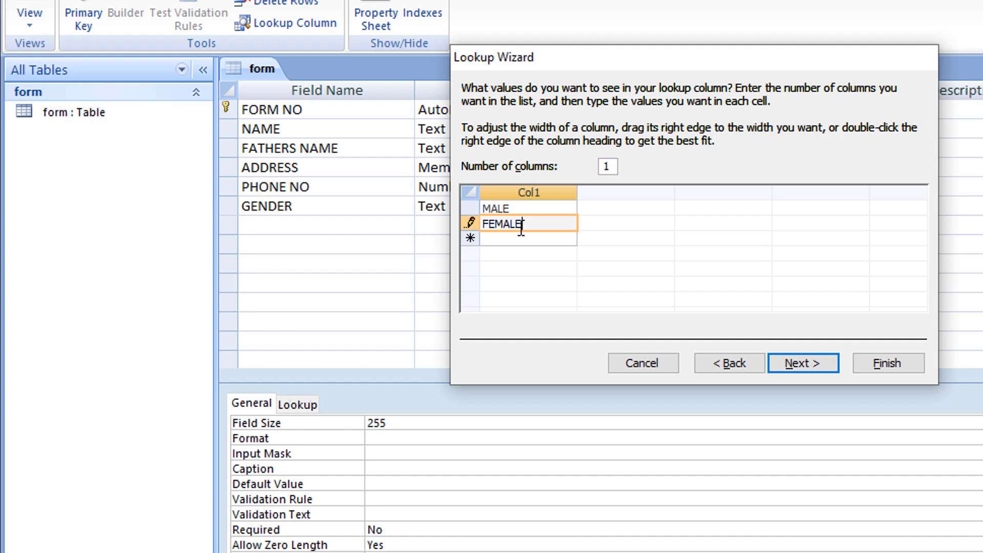
left_click(803, 358)
left_click(908, 365)
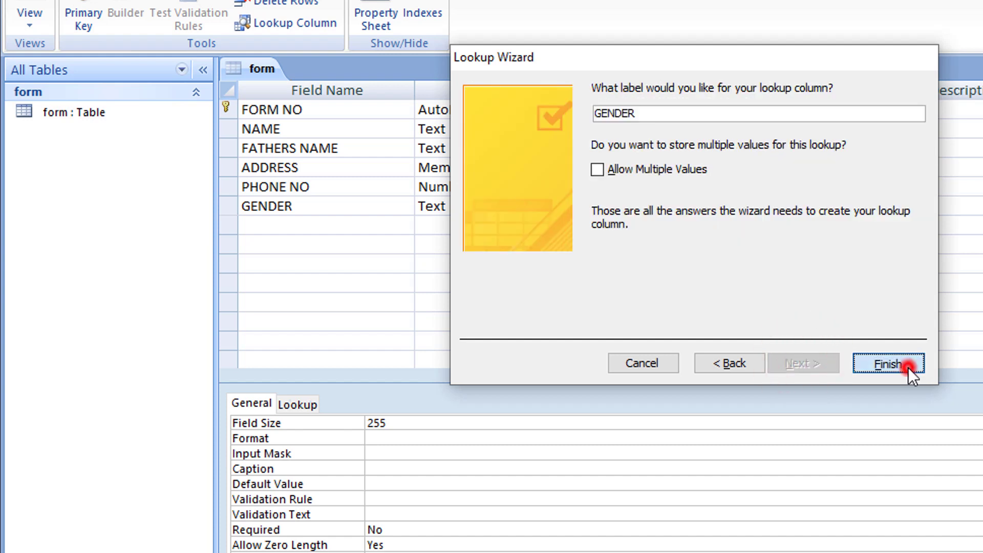
left_click(382, 225)
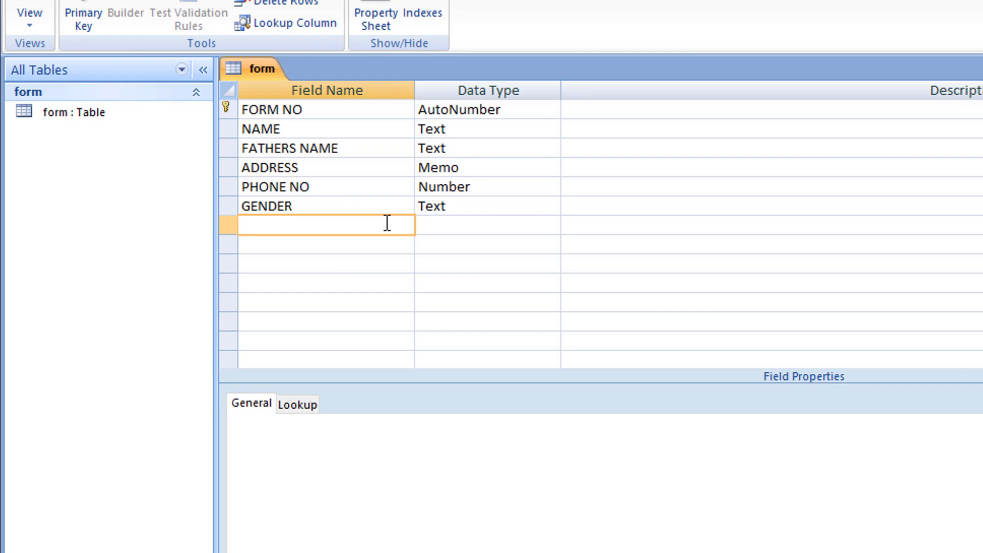
Step: Add an EMAIL field with the Hyperlink data type
type("EMAIL")
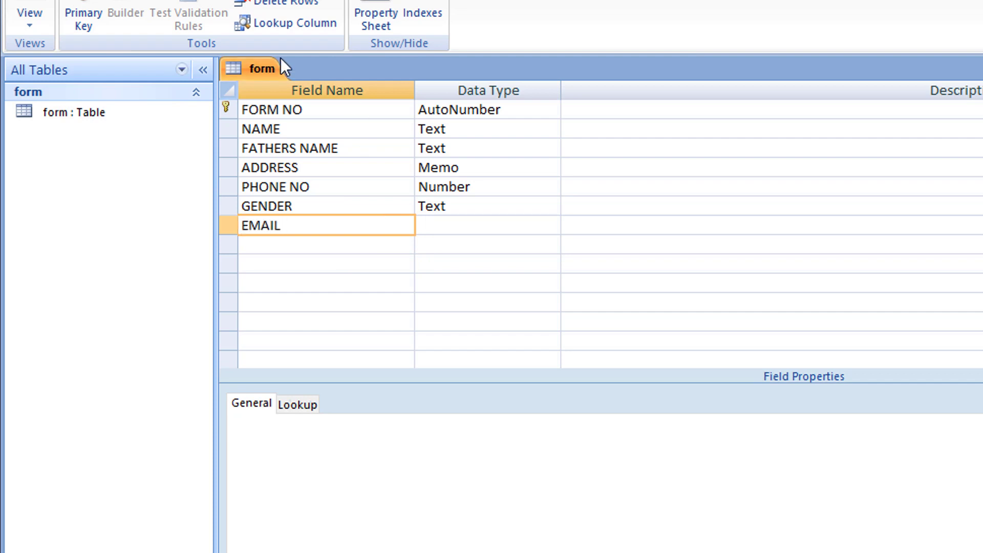
key("Tab")
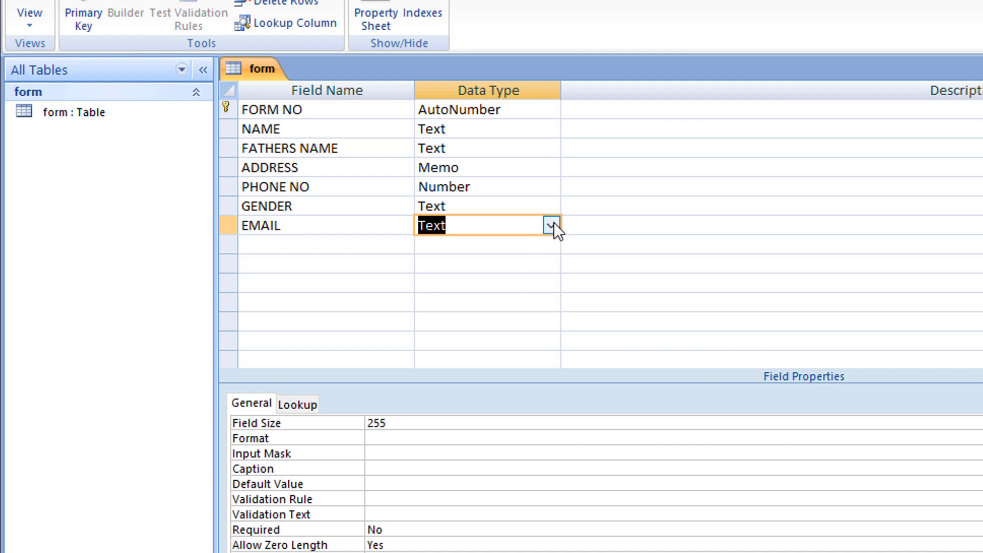
left_click(552, 224)
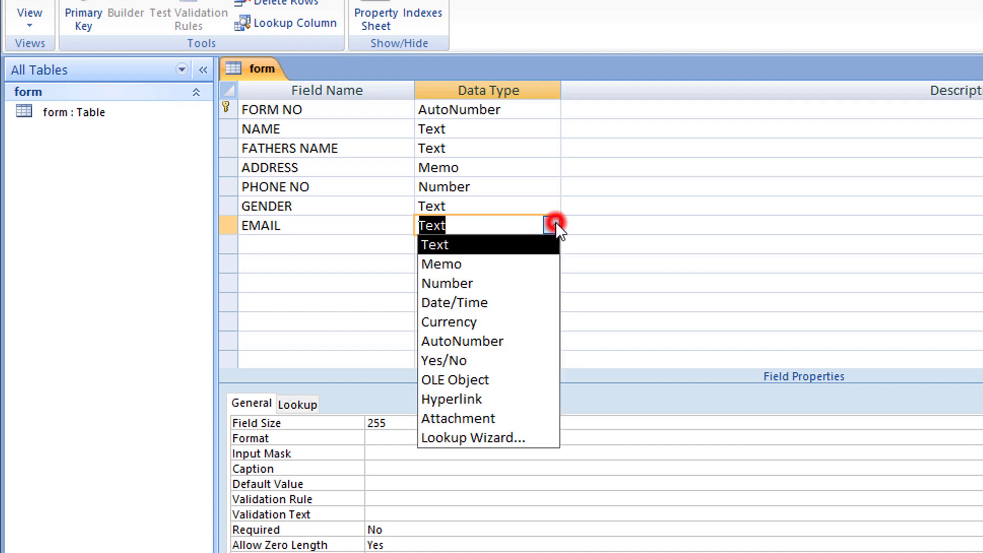
left_click(465, 395)
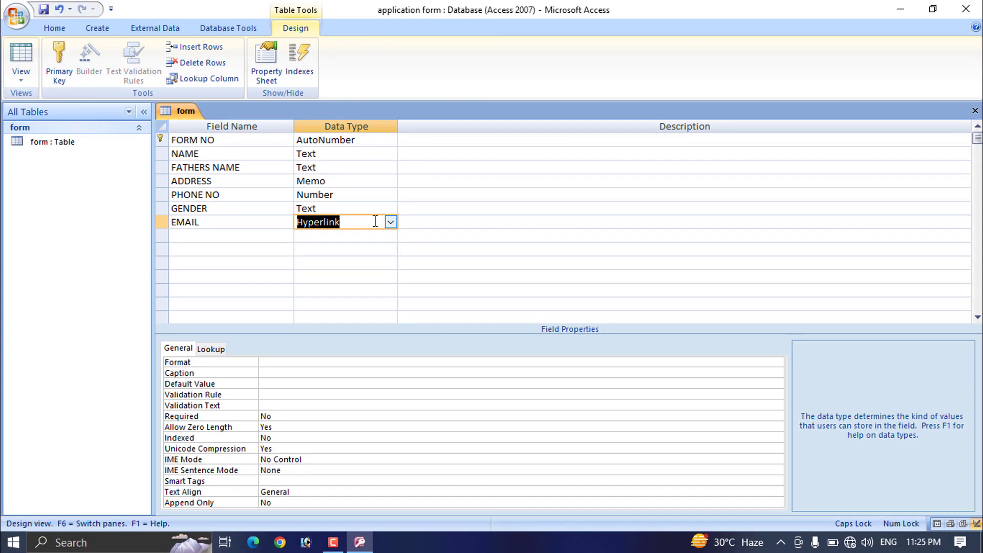
left_click(390, 222)
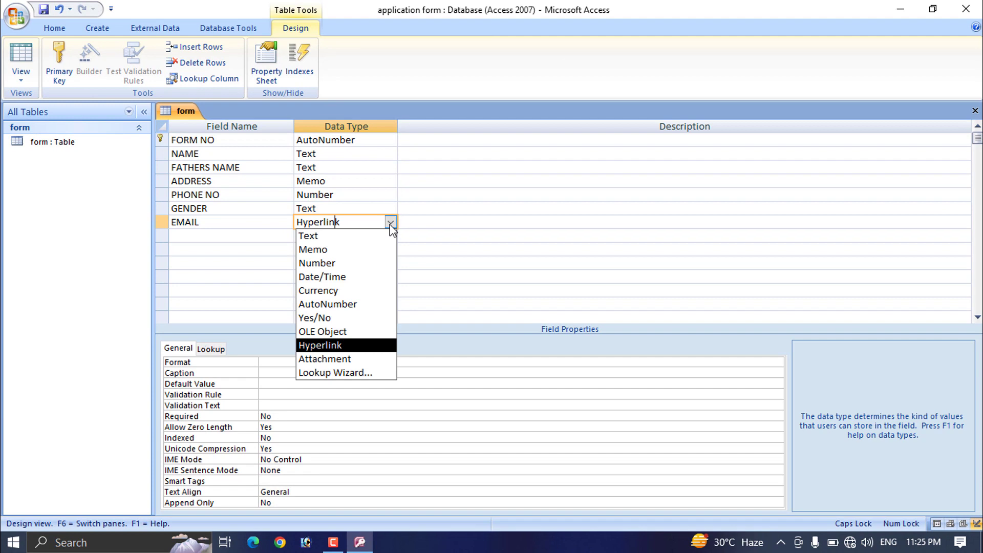
left_click(210, 245)
Step: Add a D O B field with the Date/Time data type
left_click(203, 236)
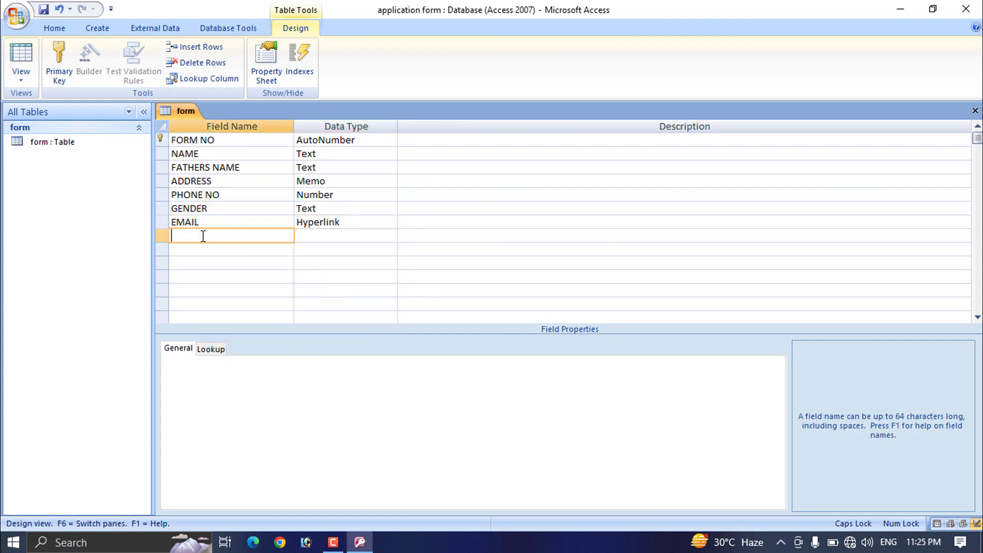
type("D O B")
key("Tab")
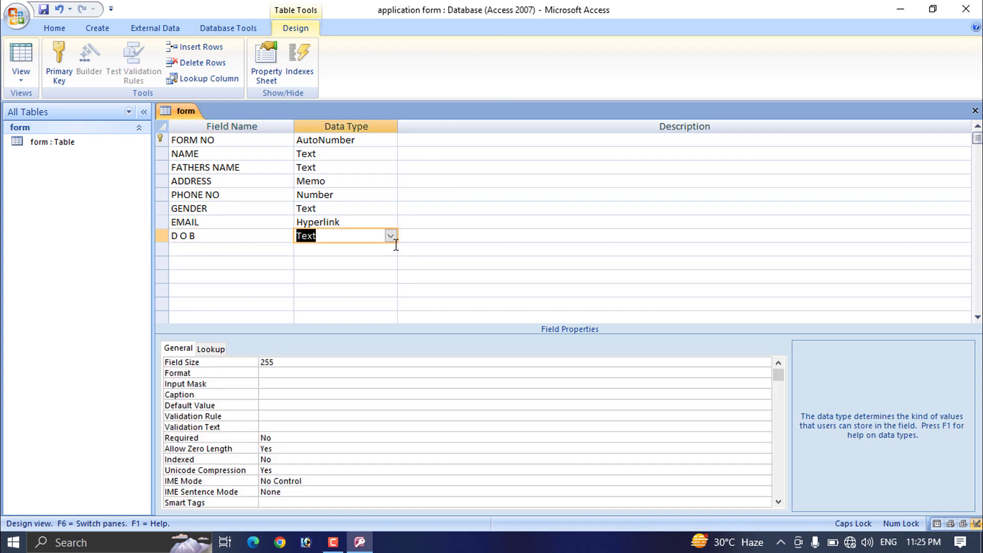
left_click(390, 236)
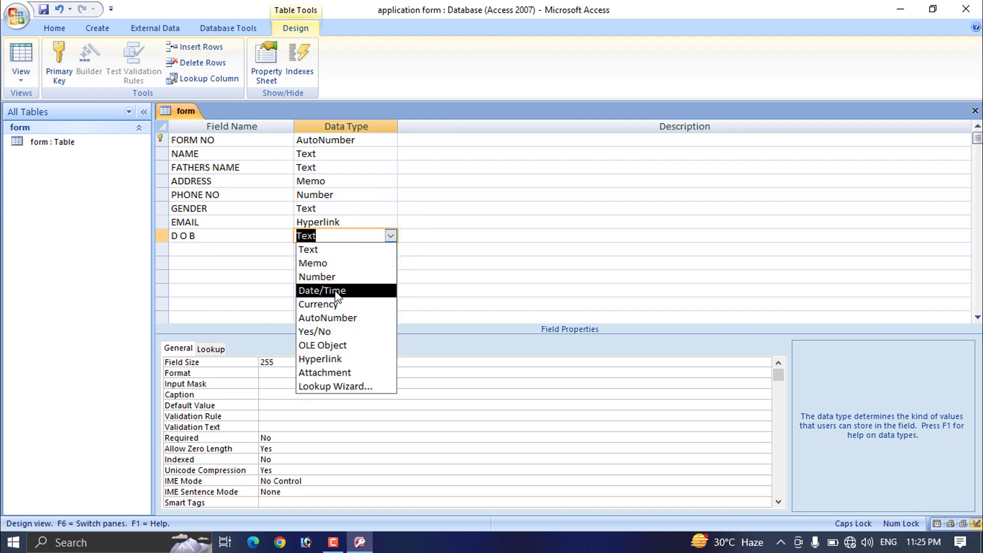
left_click(335, 291)
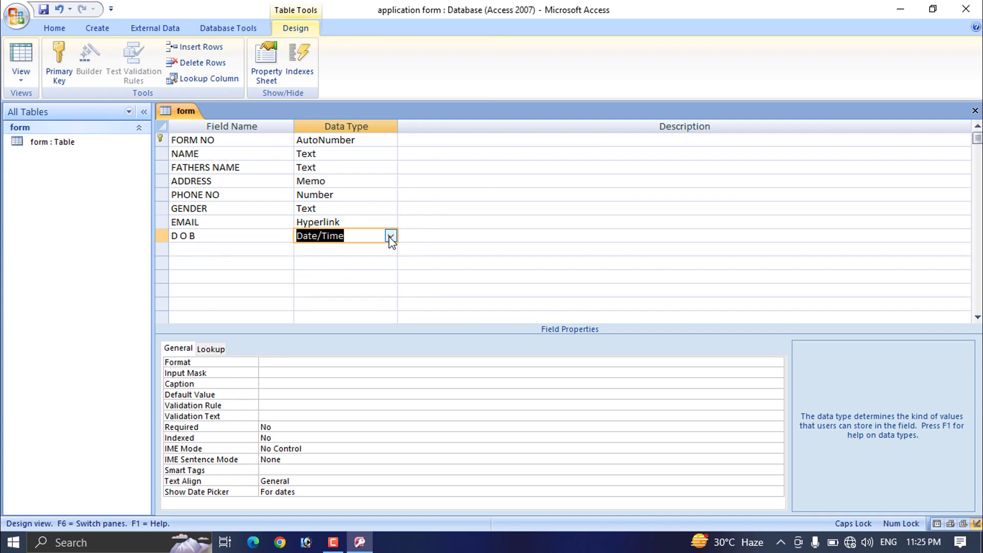
left_click(277, 249)
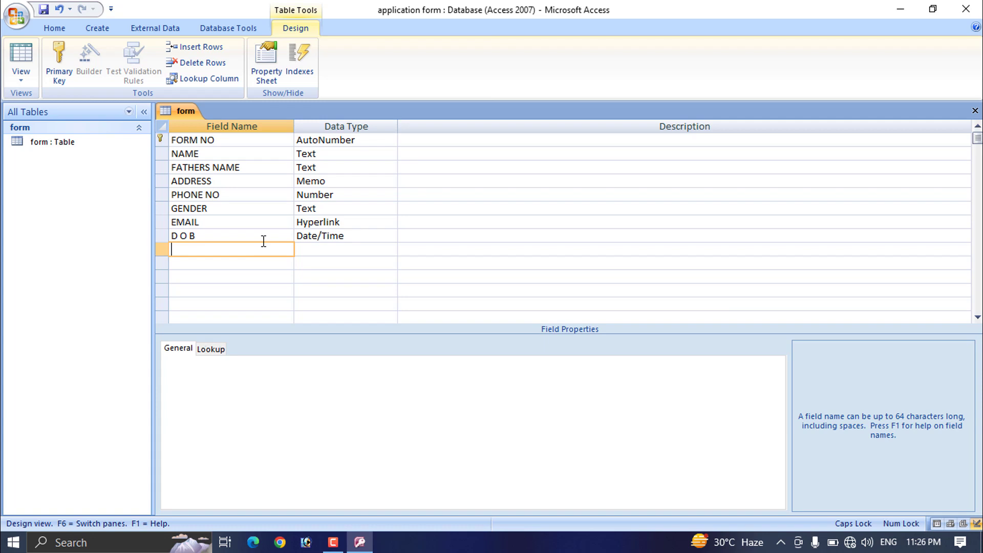
Step: Add a PICTURE field set to the Attachment data type
type("PICTURE")
key("Tab")
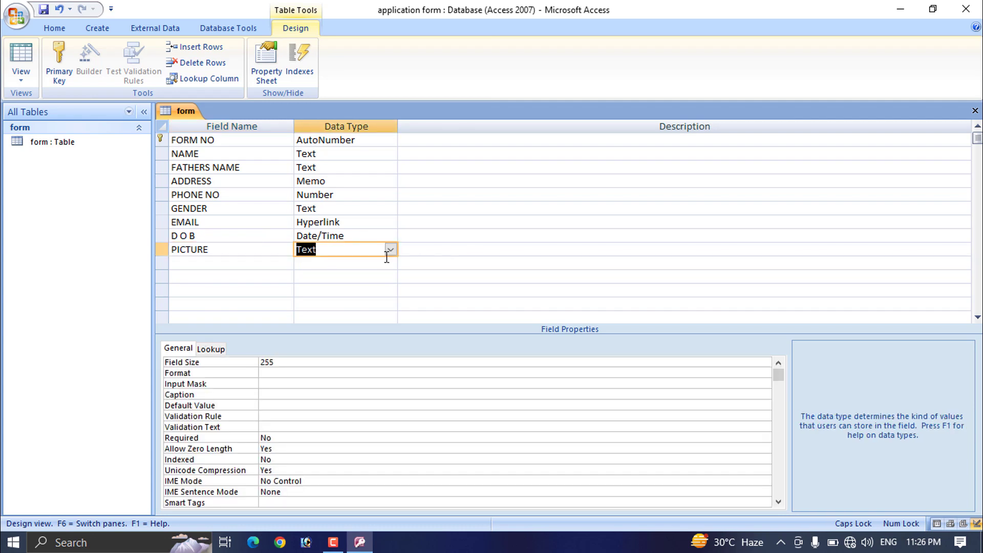
left_click(389, 252)
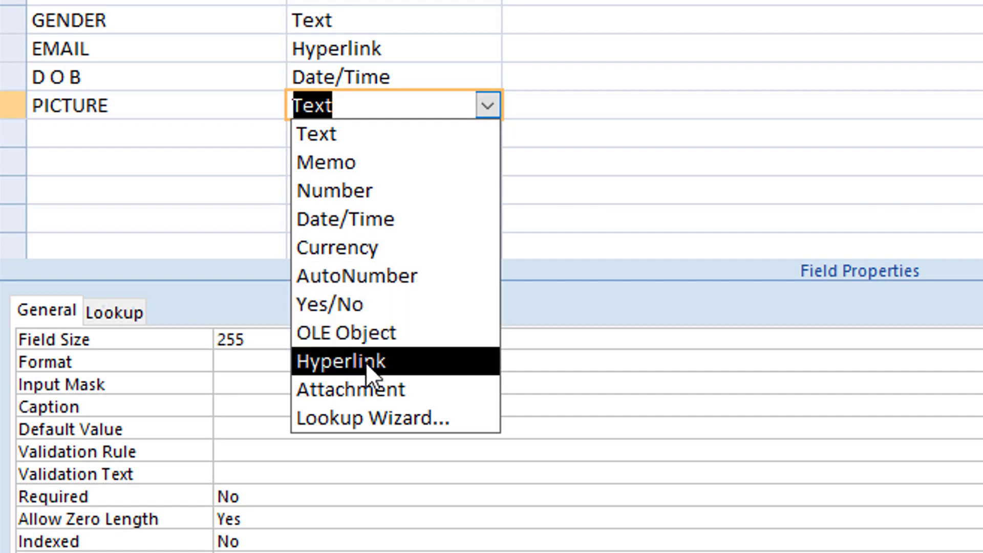
left_click(366, 389)
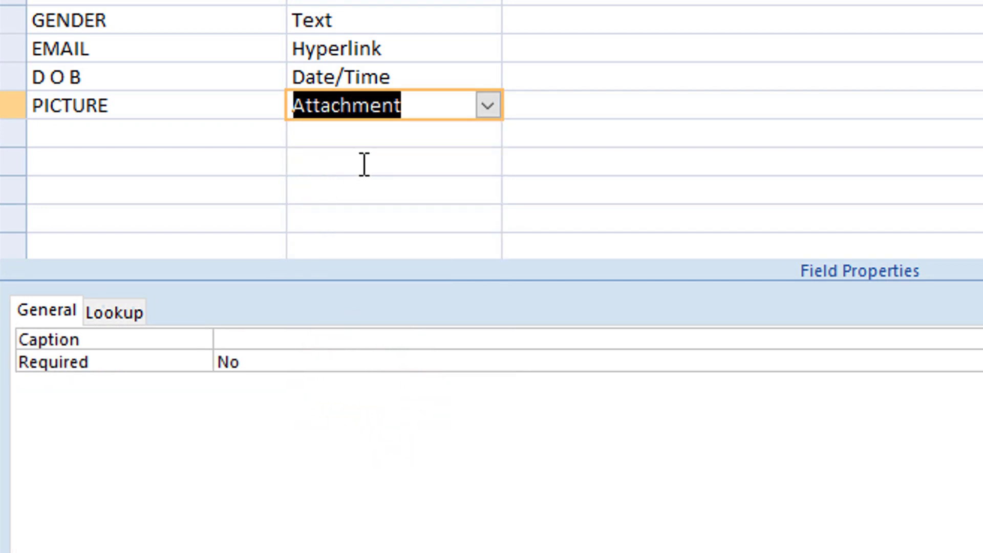
left_click(487, 106)
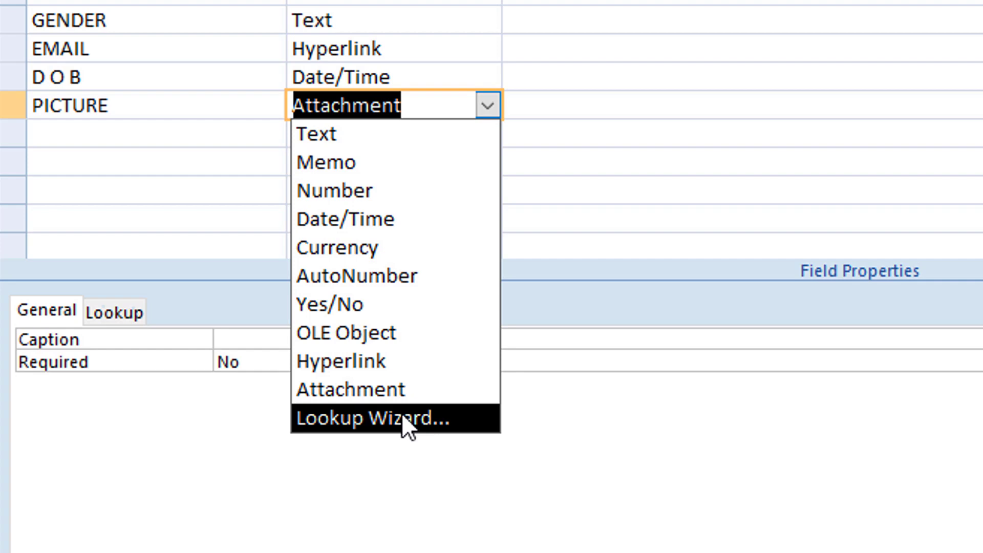
Step: Dismiss the data type list and bring up the table View choices
left_click(137, 13)
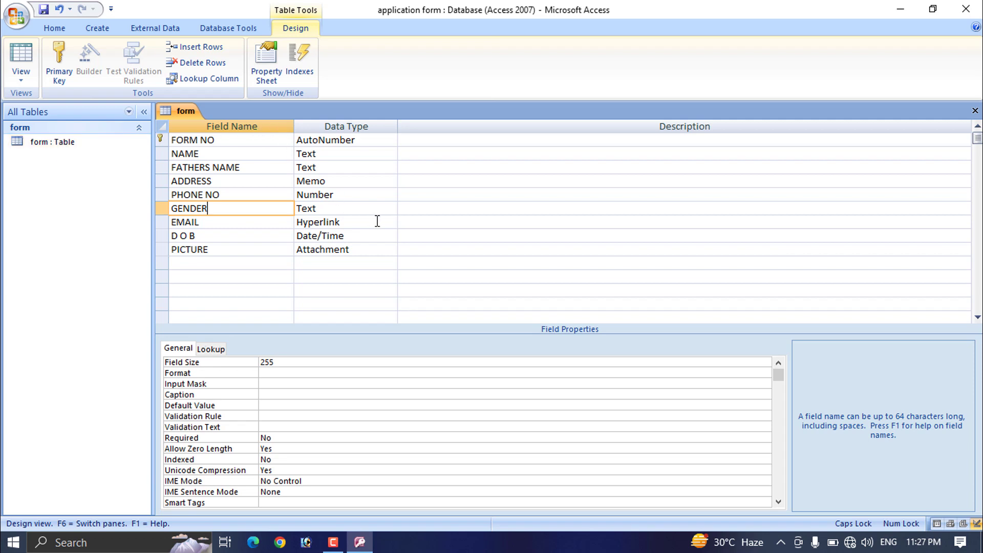
left_click(21, 82)
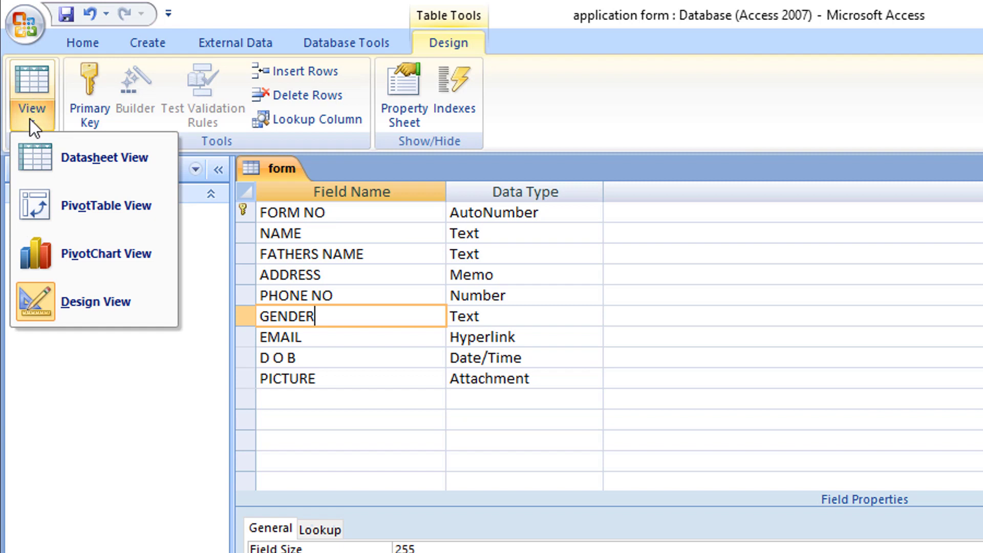
Step: Switch the form table to Datasheet View, confirming the save first
left_click(101, 163)
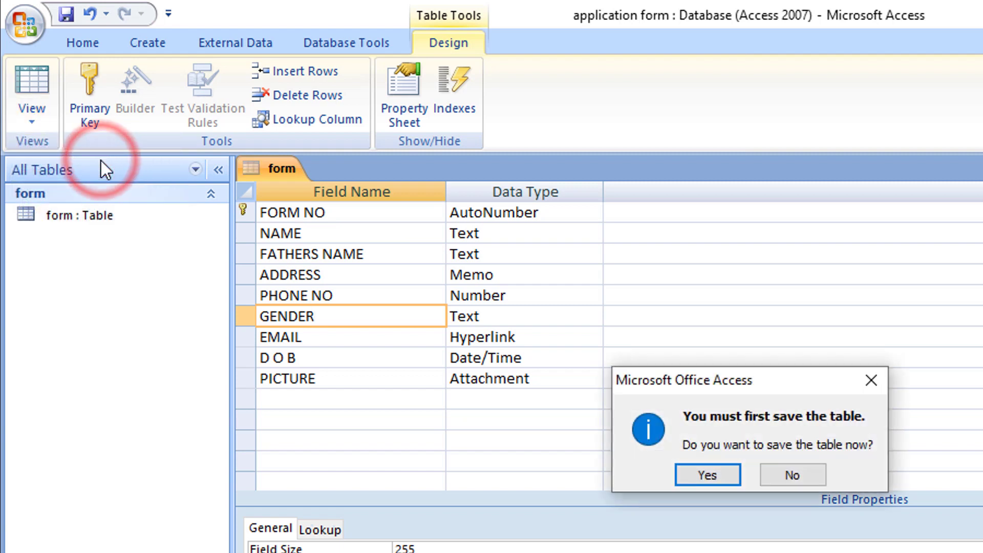
left_click_drag(724, 385, 546, 208)
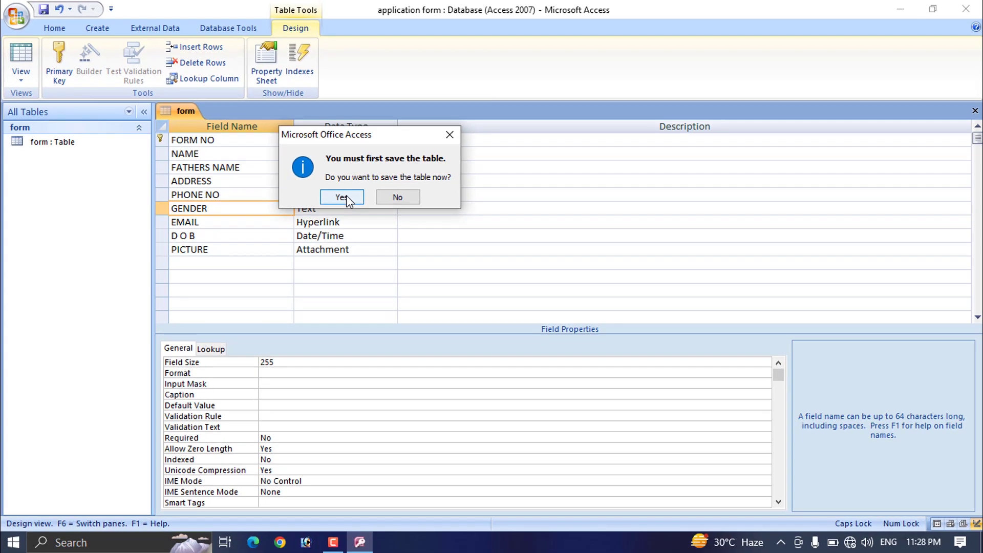
left_click(526, 297)
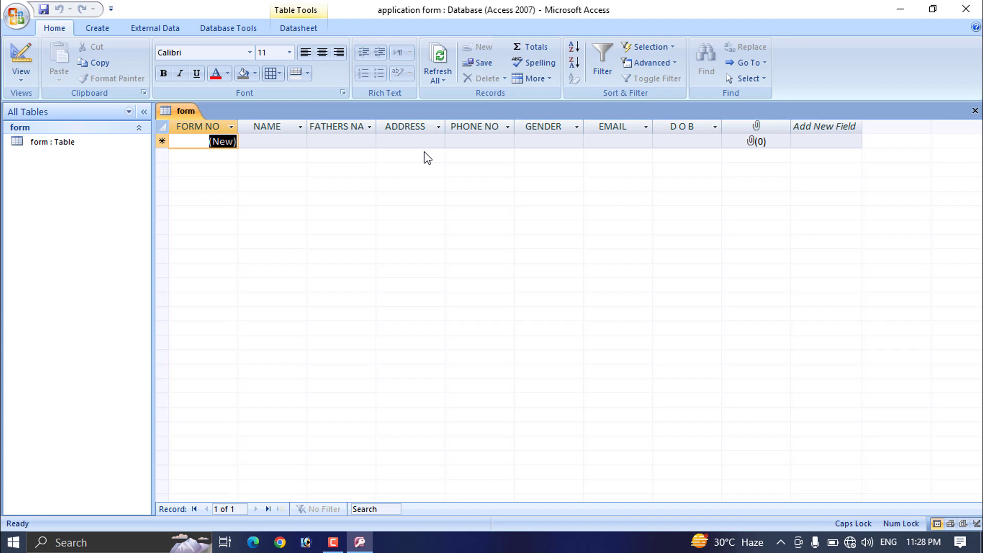
Step: Enter record 1's applicant name, father's name, address and phone number
left_click(273, 144)
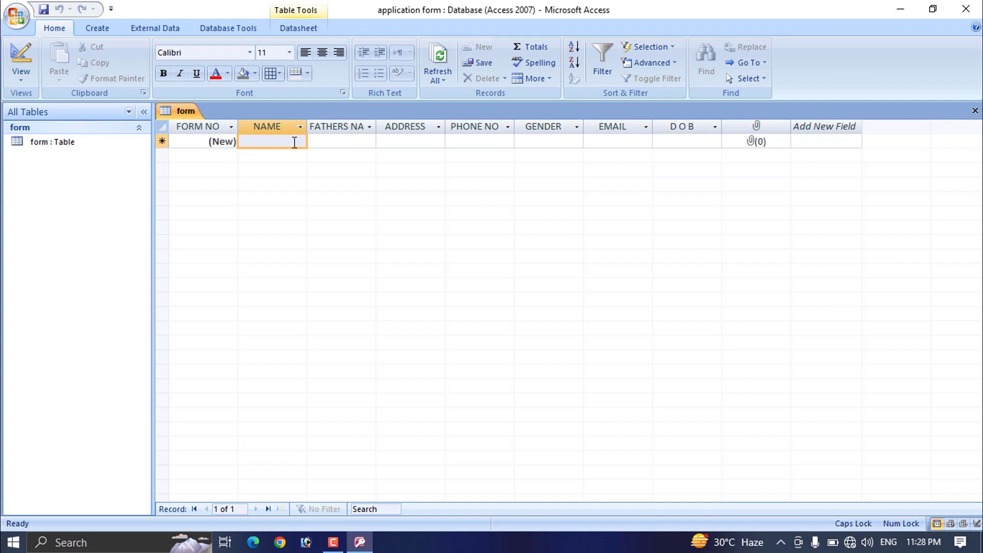
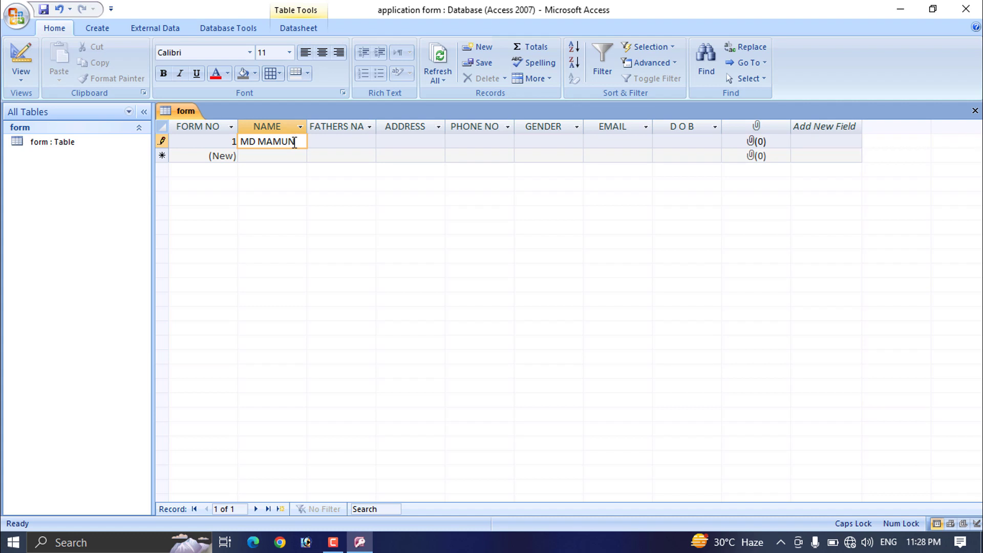
key("Tab")
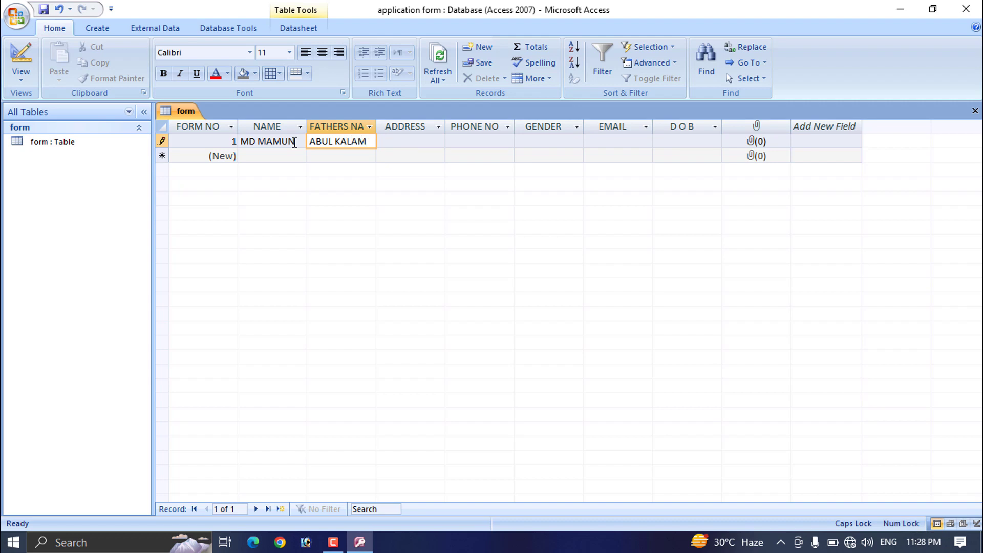
key("Tab")
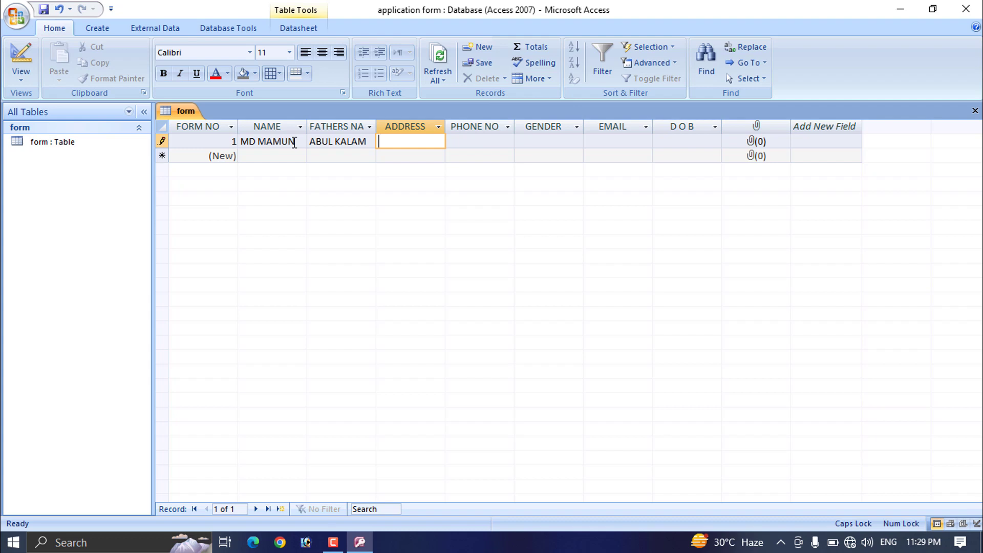
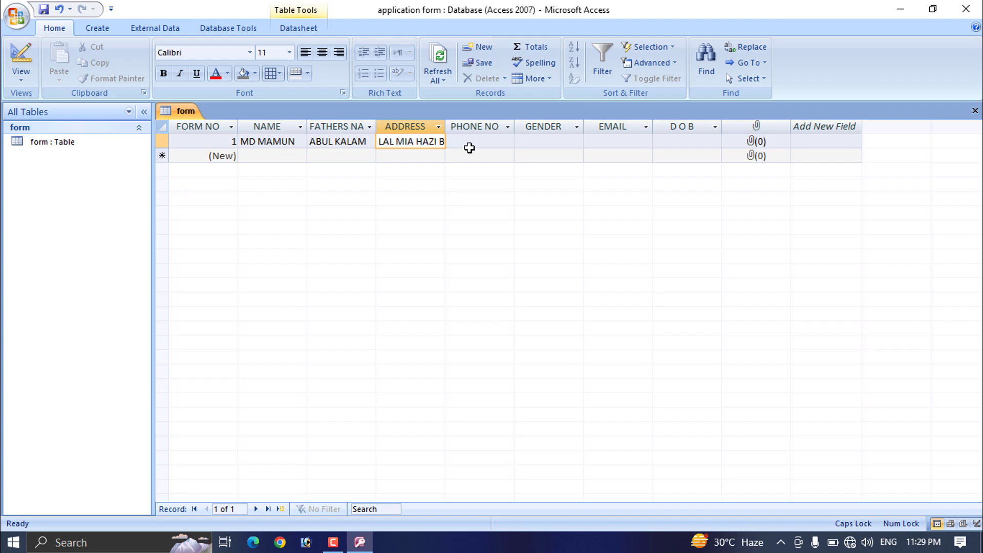
left_click(469, 142)
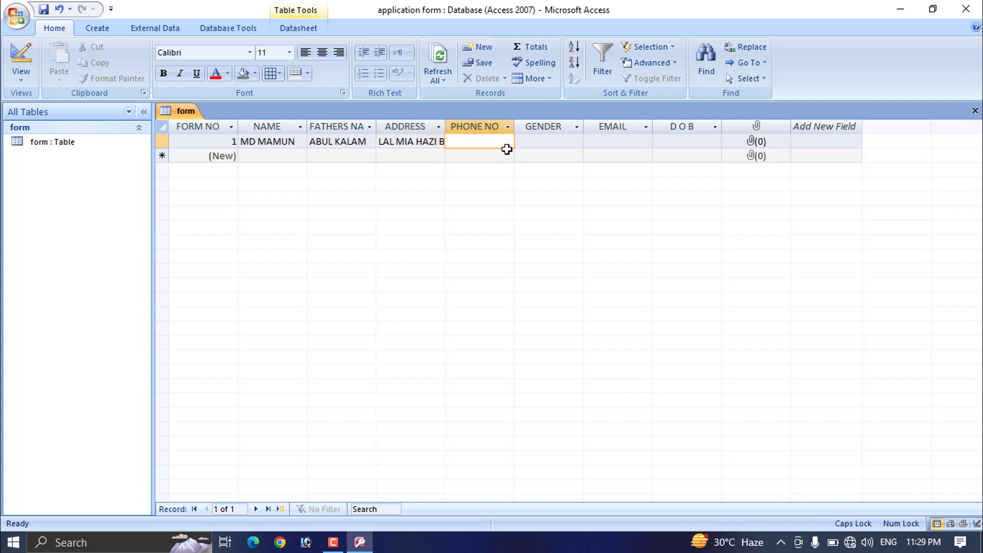
type("0147852369")
Step: Set record 1's gender to MALE, add the e-mail address, and set DOB to 5/1/2023
left_click(542, 143)
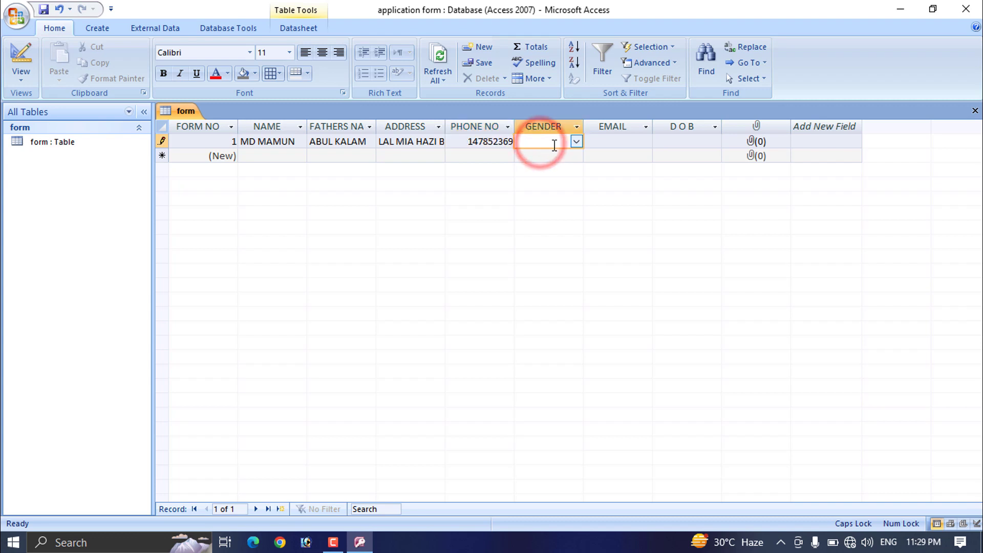
left_click(576, 127)
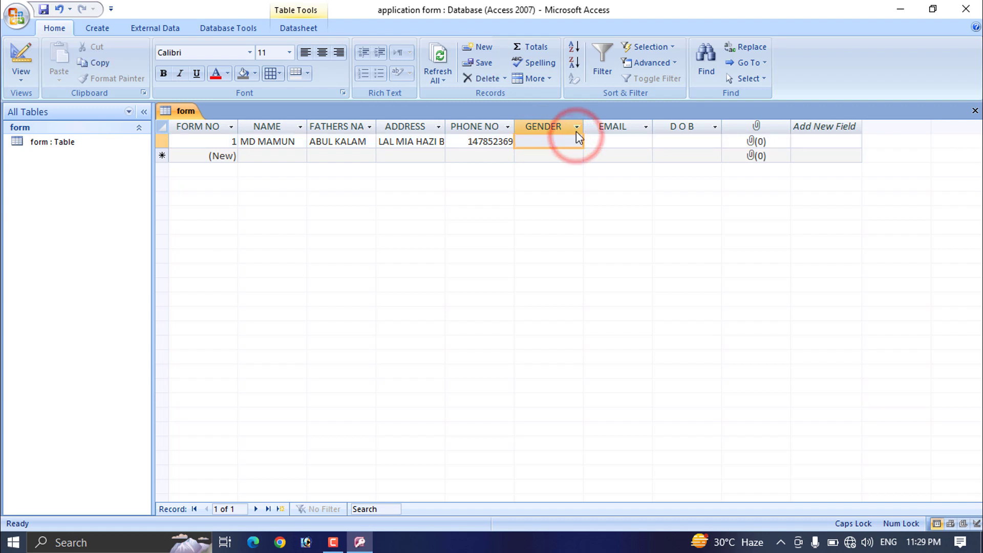
left_click(549, 144)
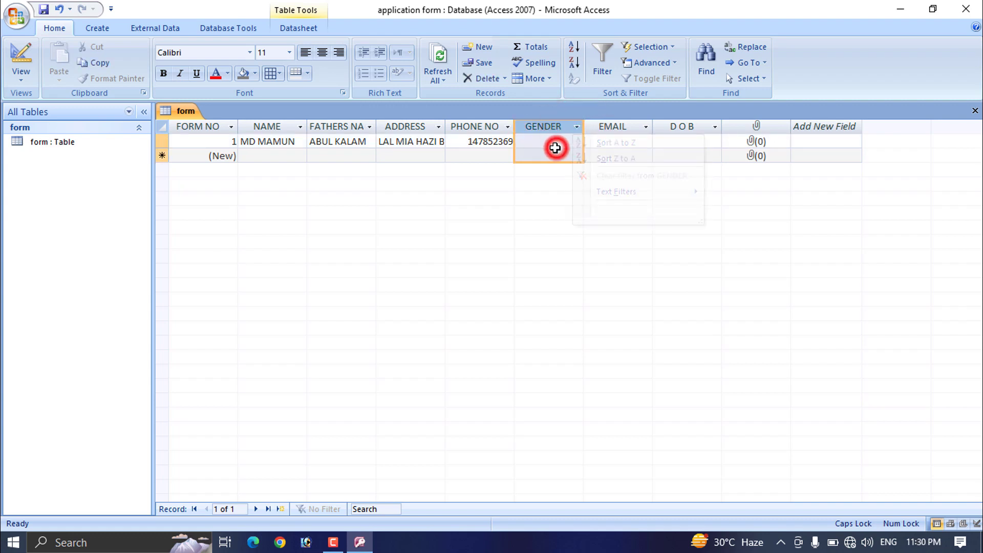
left_click(575, 142)
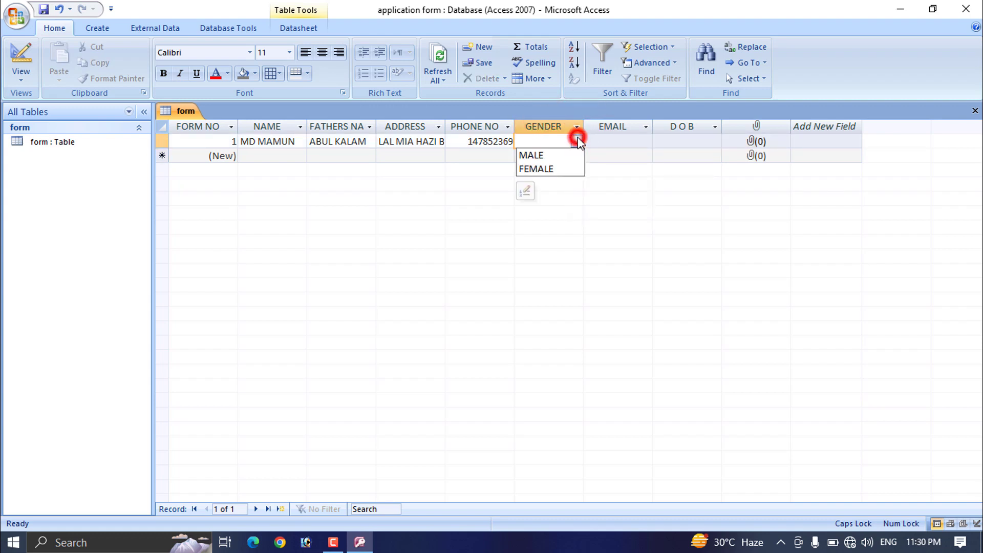
left_click(531, 156)
left_click(634, 140)
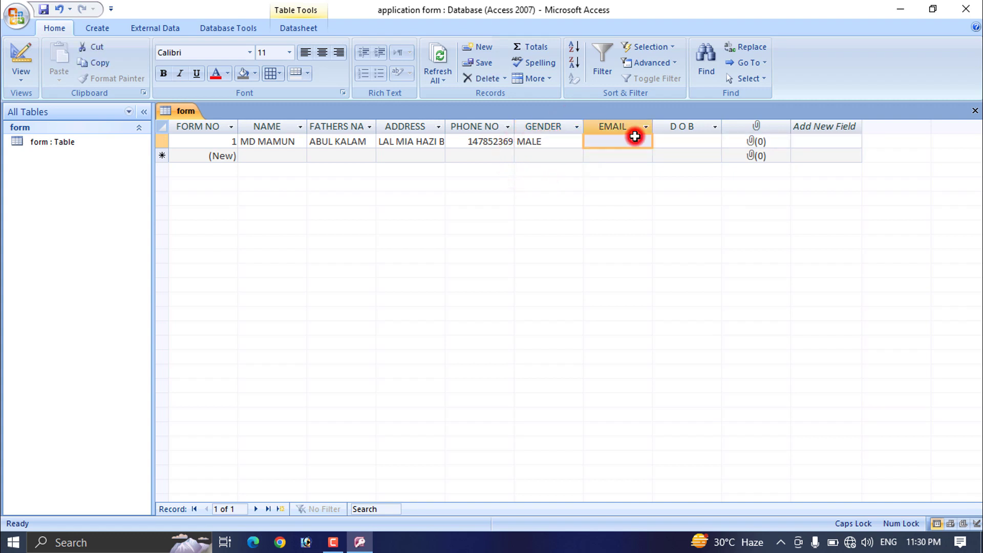
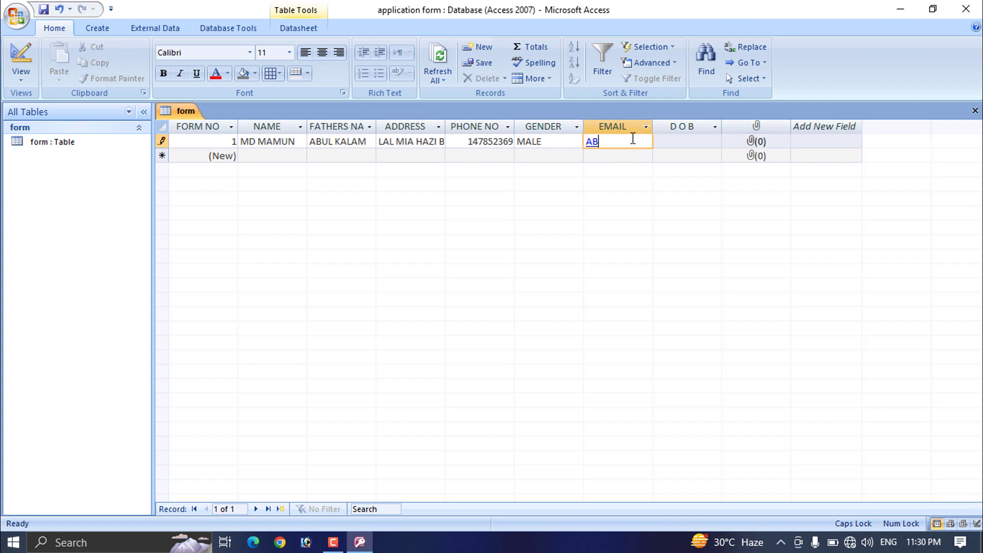
key("Tab")
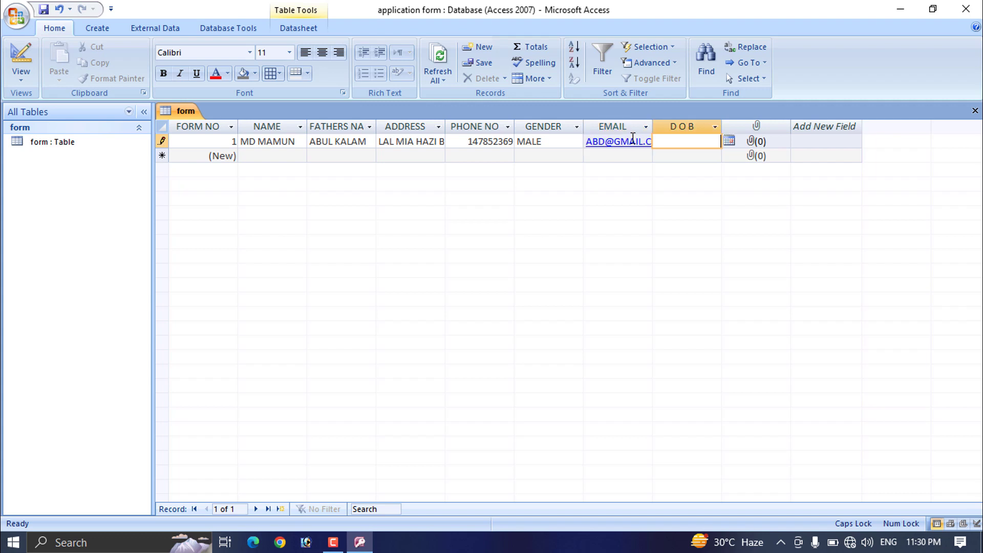
left_click(730, 141)
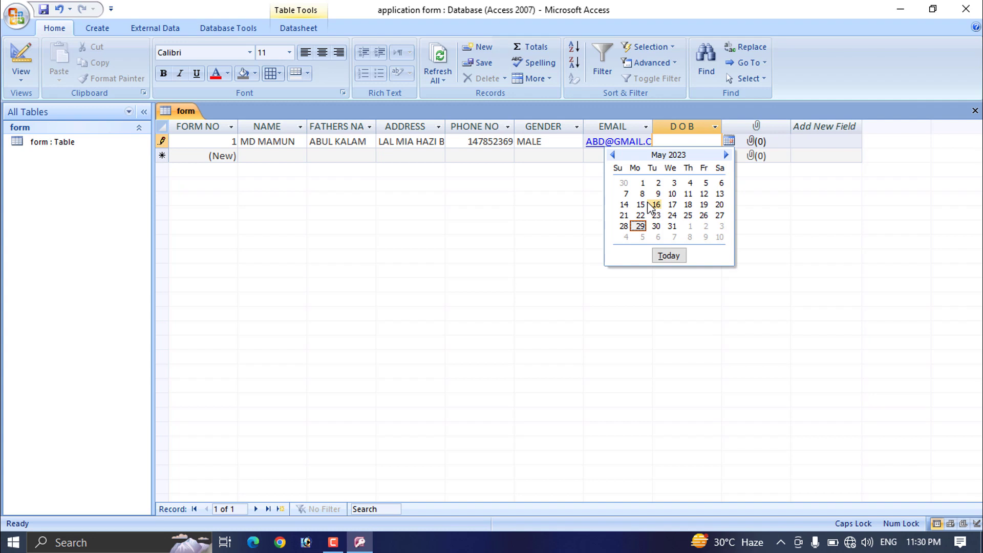
left_click(643, 183)
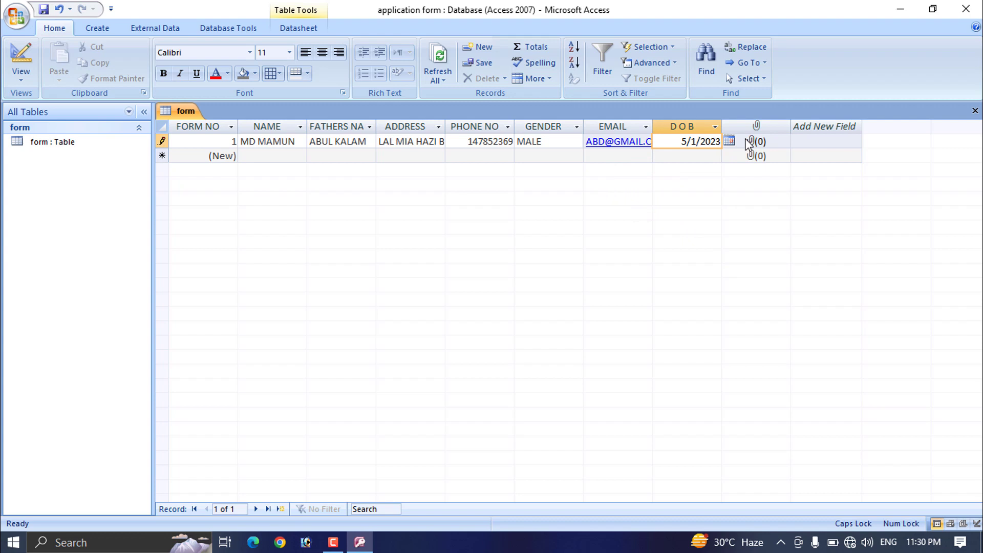
left_click(749, 143)
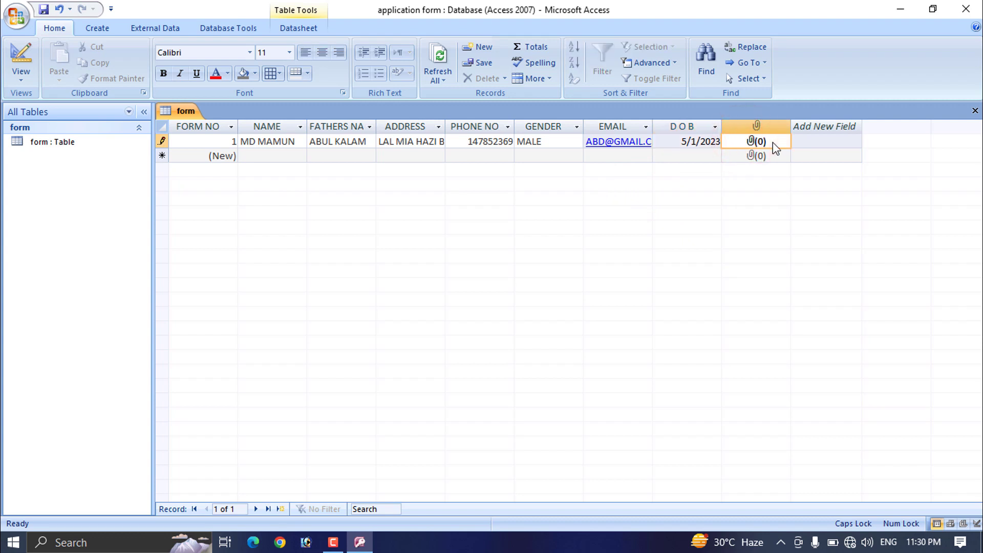
Step: Attach the photo 444 from Desktop > online apply to record 1's picture field
right_click(759, 144)
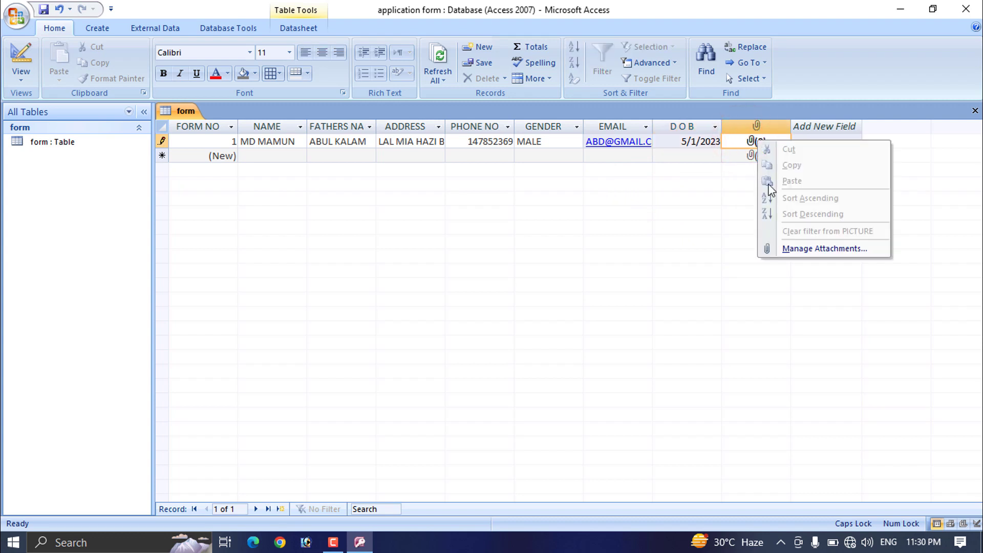
left_click(808, 250)
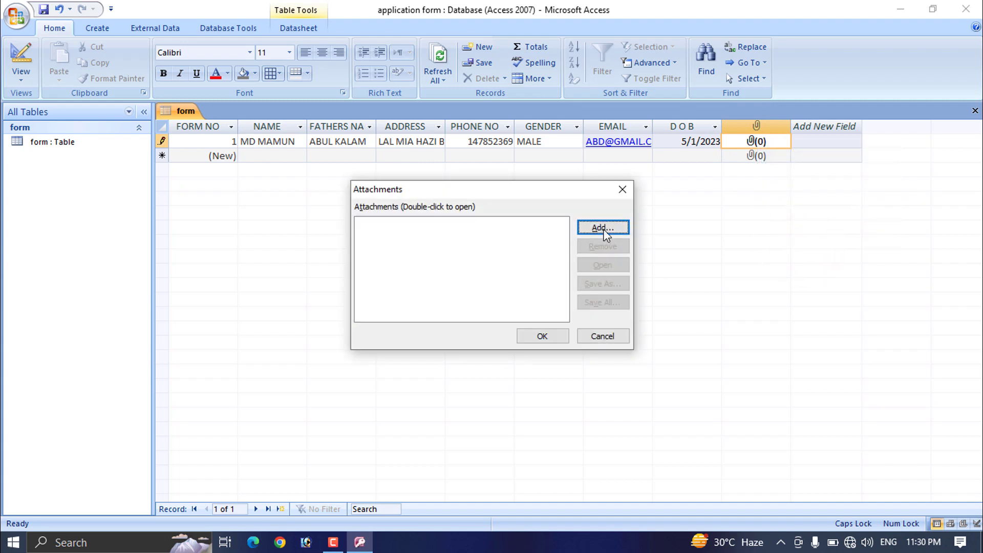
left_click(603, 228)
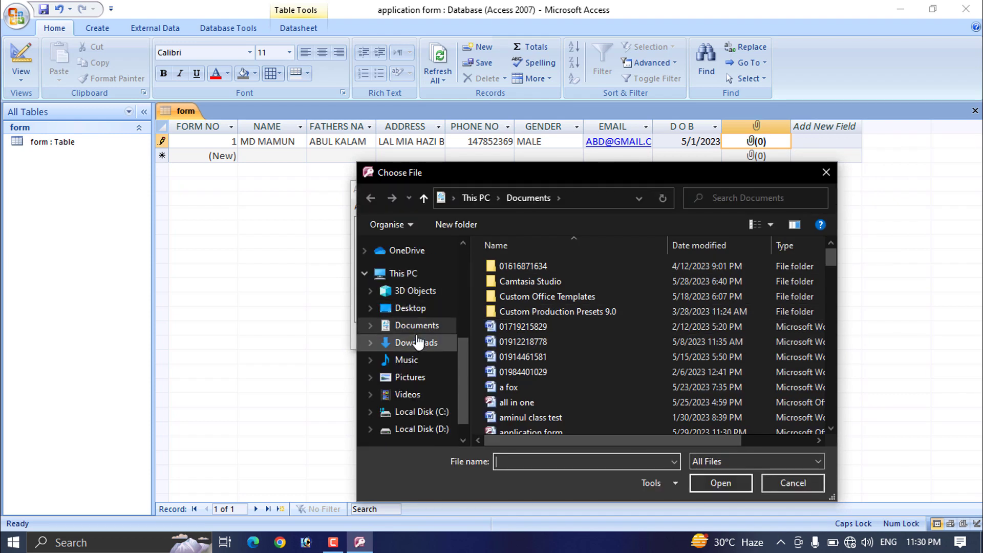
scroll(417, 340, "up", 1)
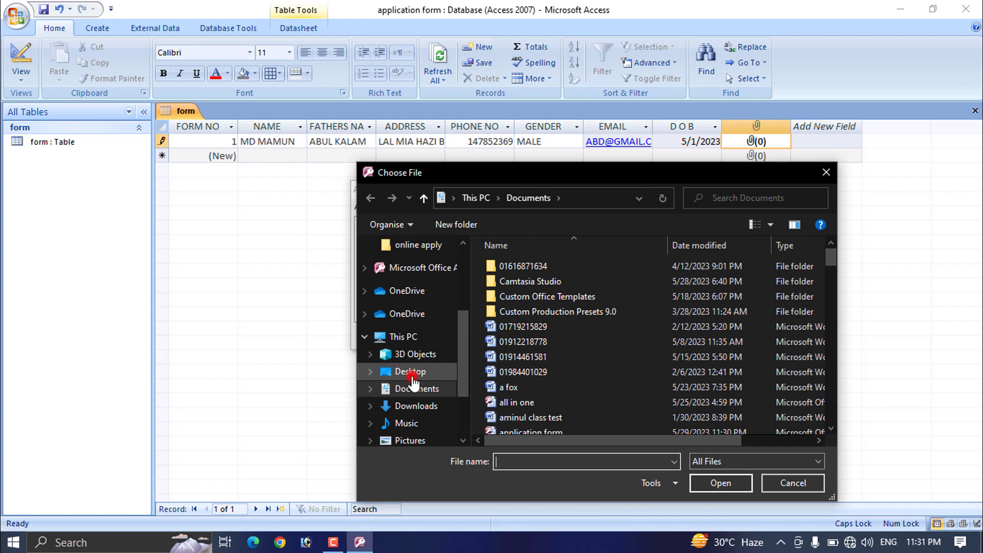
left_click(412, 374)
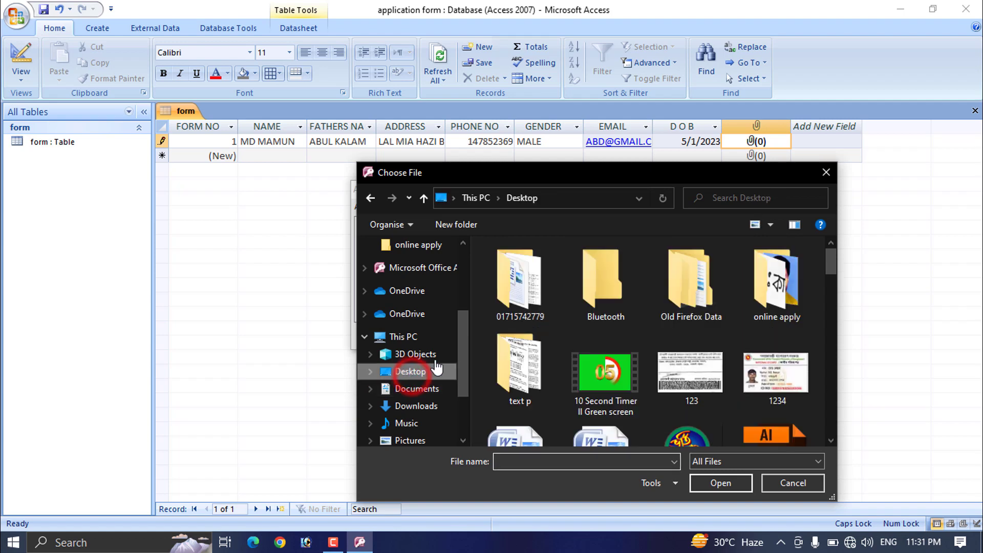
left_click(784, 296)
double_click(783, 296)
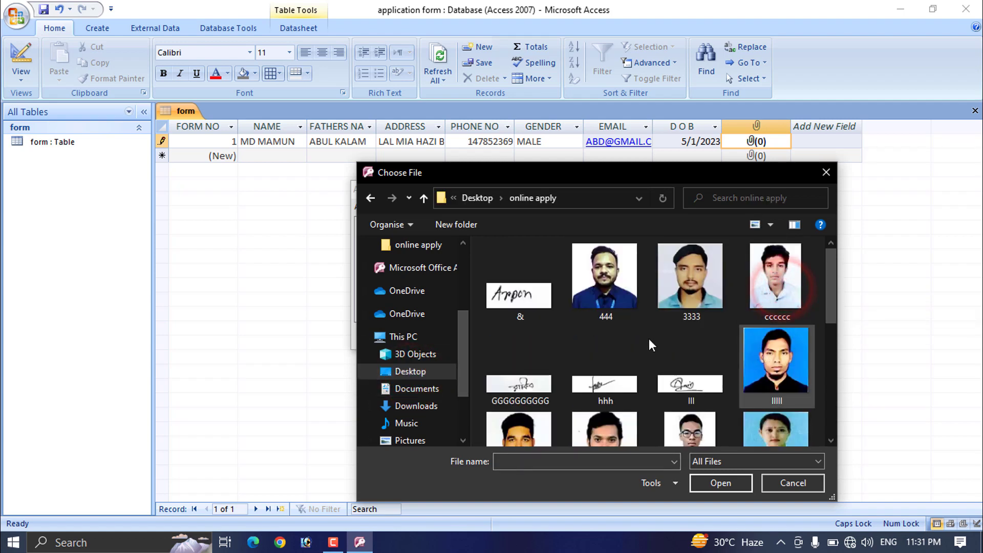
left_click(607, 289)
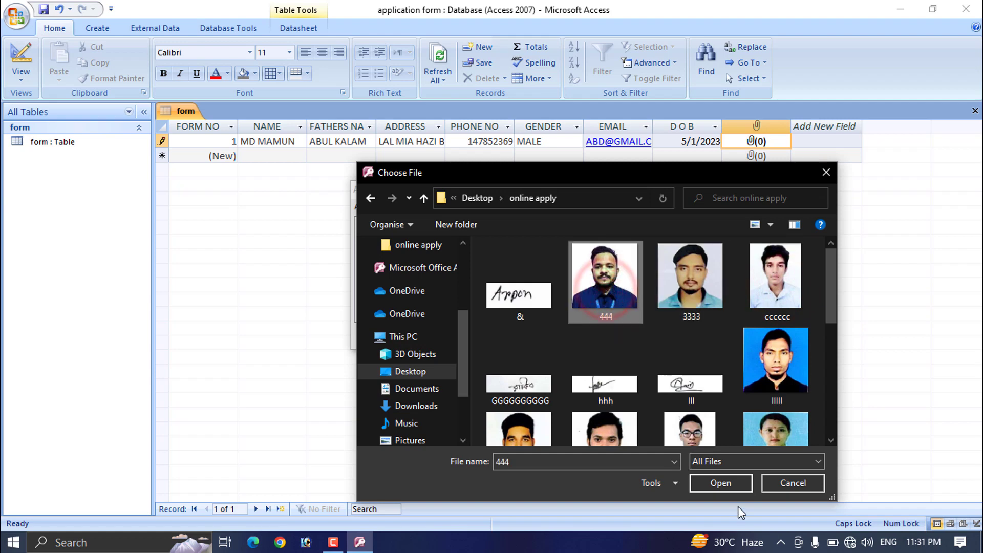
left_click(722, 483)
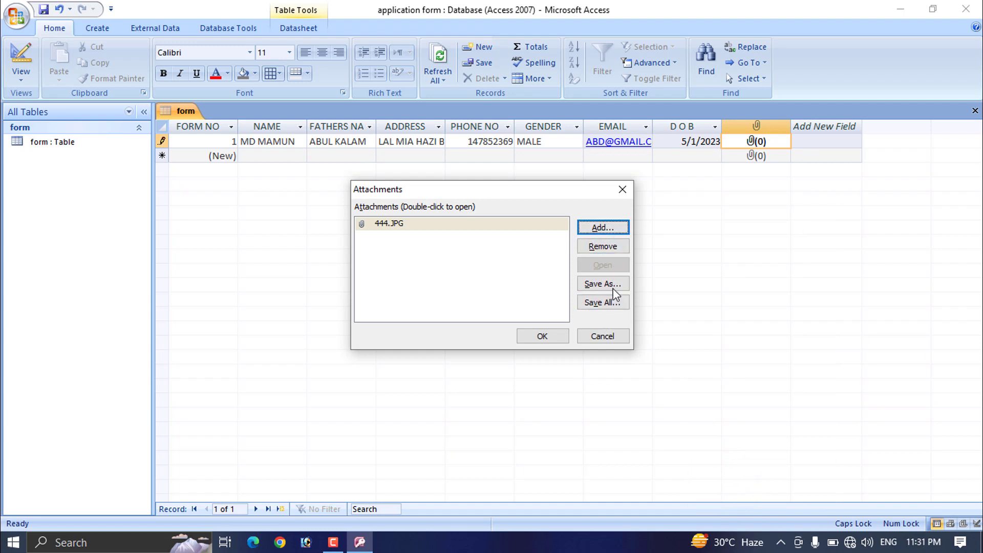
left_click(545, 337)
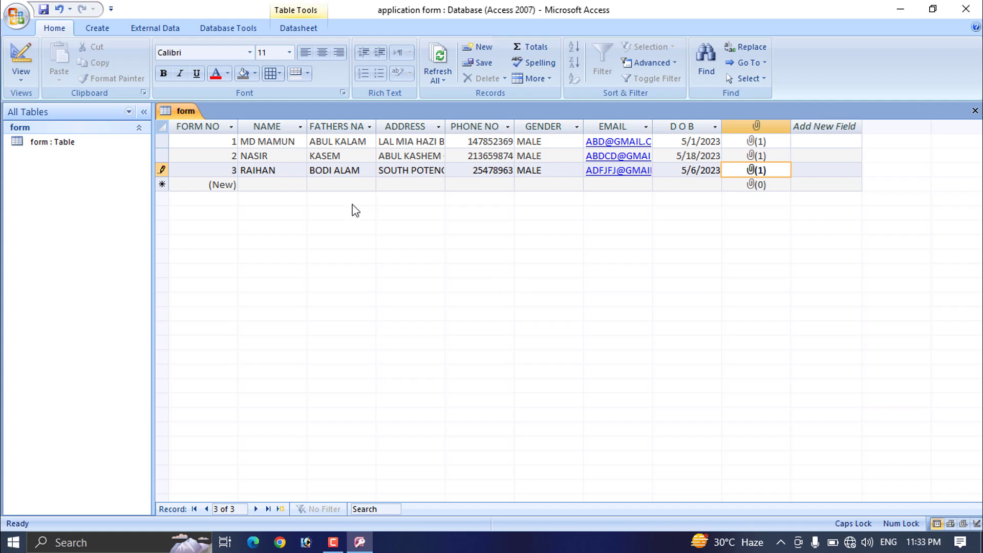
Step: Create a quick form from the form table and retitle its header 'ADMISSION FORM'
left_click(107, 29)
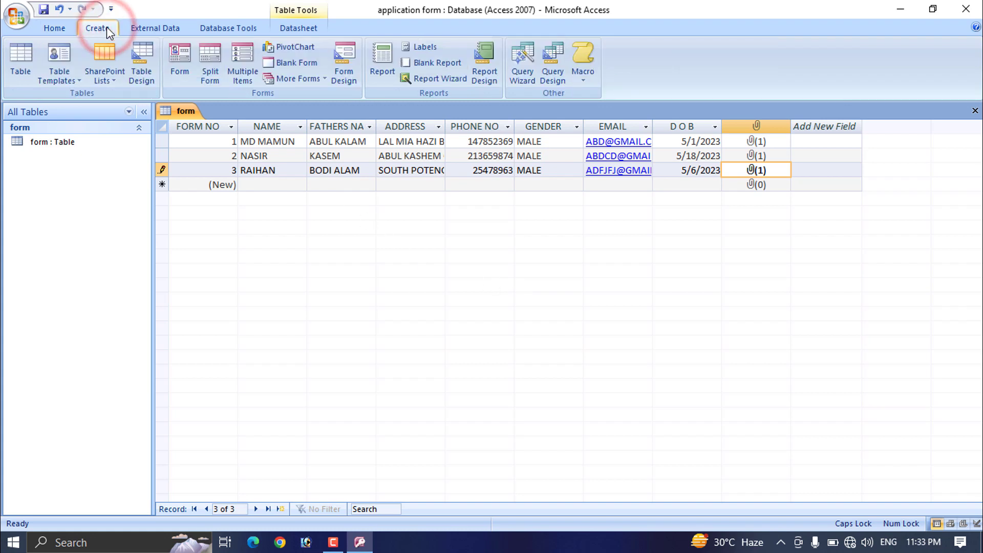
left_click(179, 70)
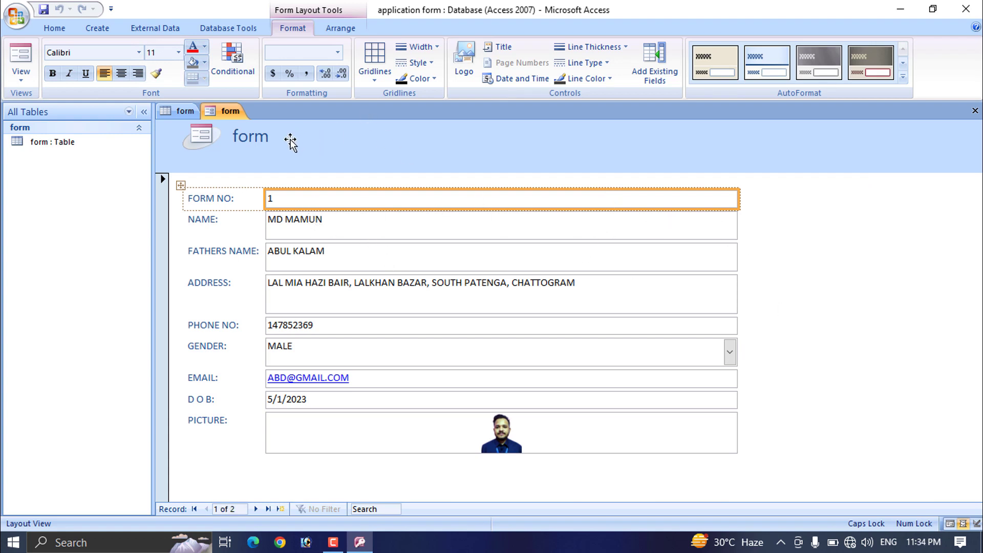
left_click(251, 139)
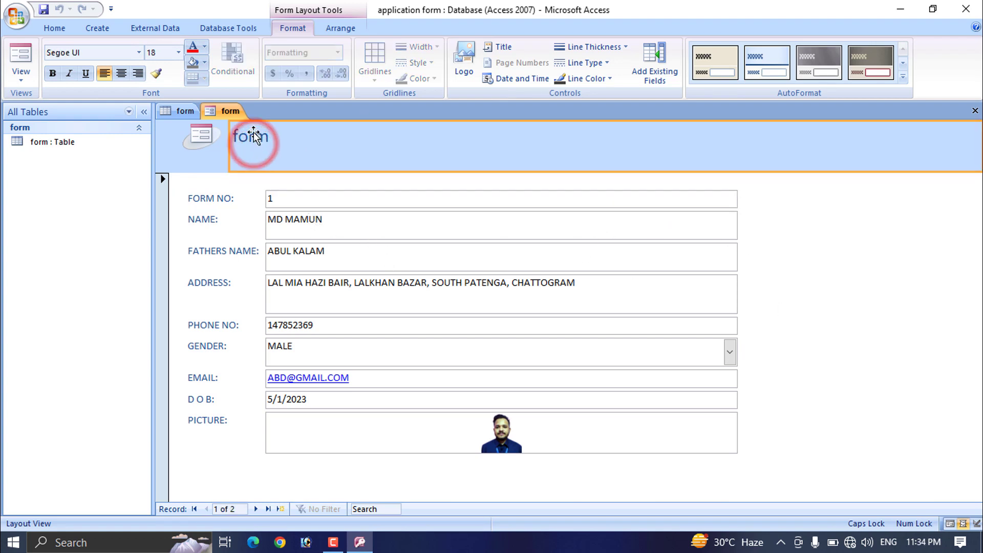
left_click(255, 137)
left_click(280, 138)
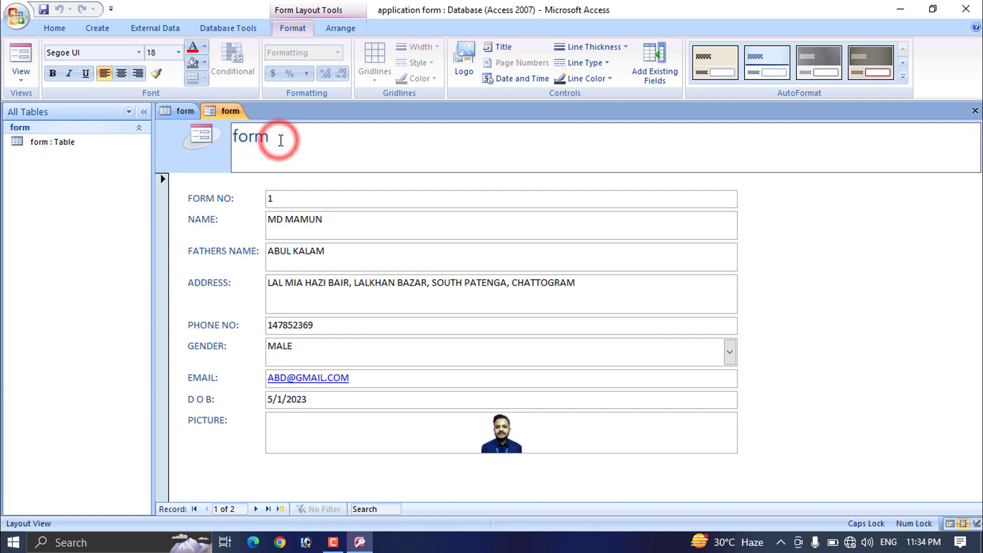
left_click(69, 146)
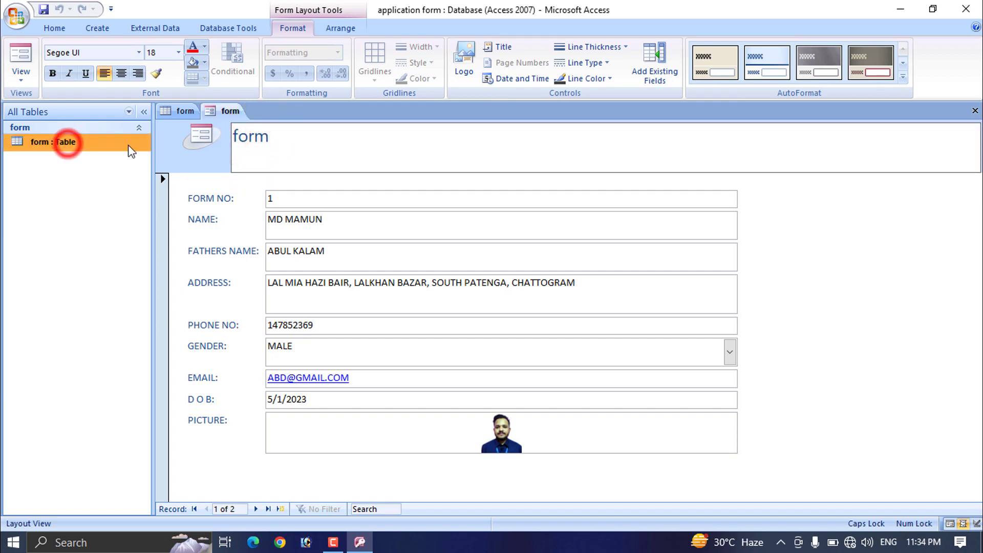
left_click(272, 141)
key("BackSpace")
key("BackSpace")
key("BackSpace")
key("BackSpace")
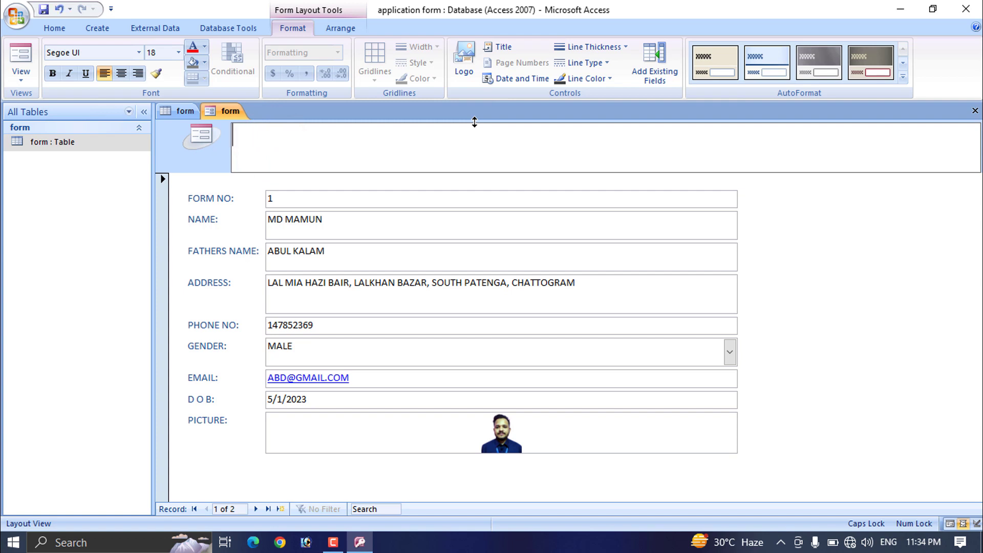
type("ADMISSION")
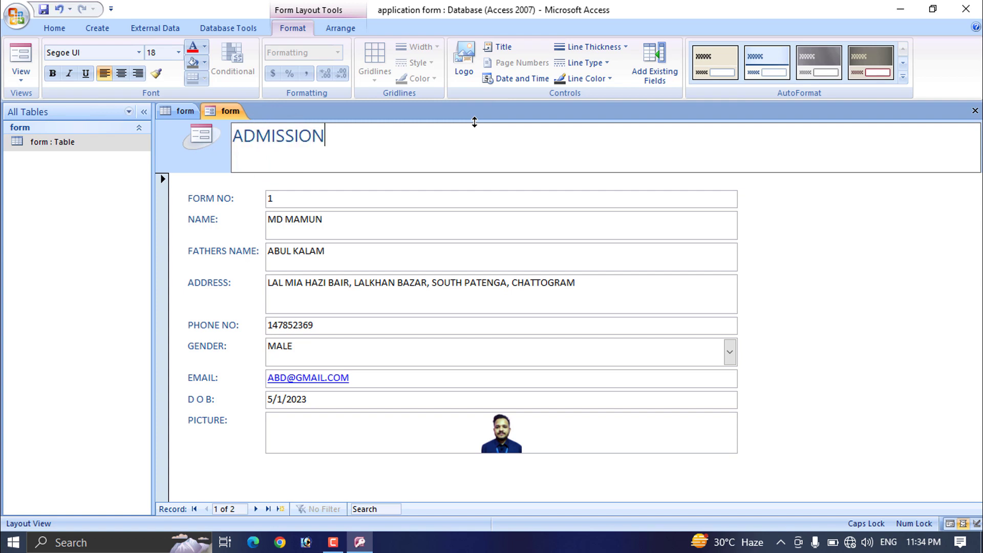
type(" FORM")
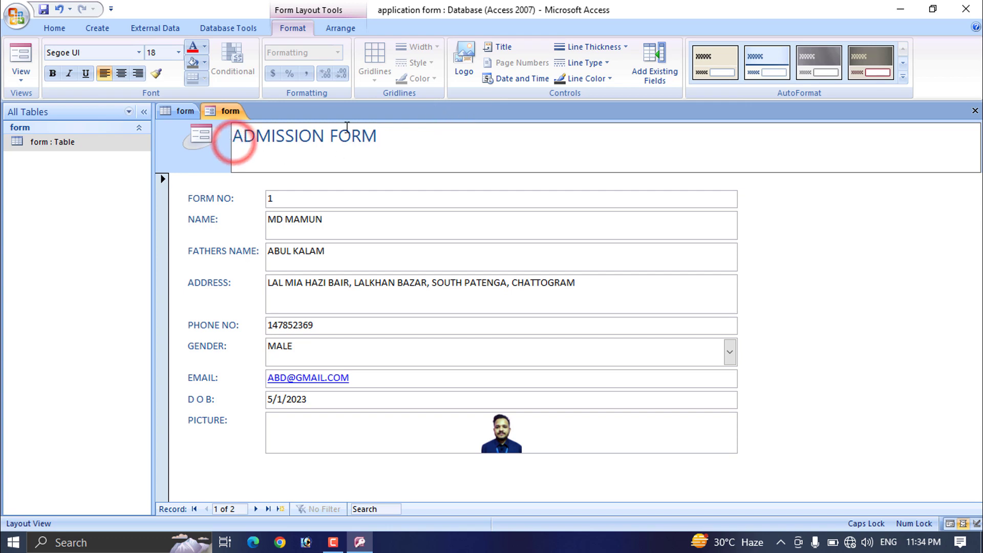
left_click(347, 127)
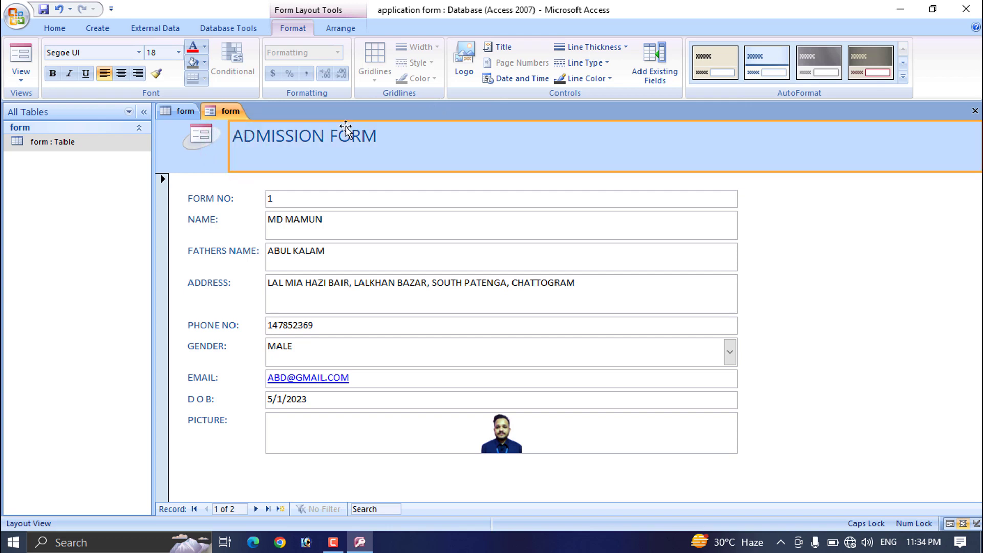
left_click(401, 149)
Step: Insert the green 'images (1)' picture from Downloads as the form header logo
left_click(197, 137)
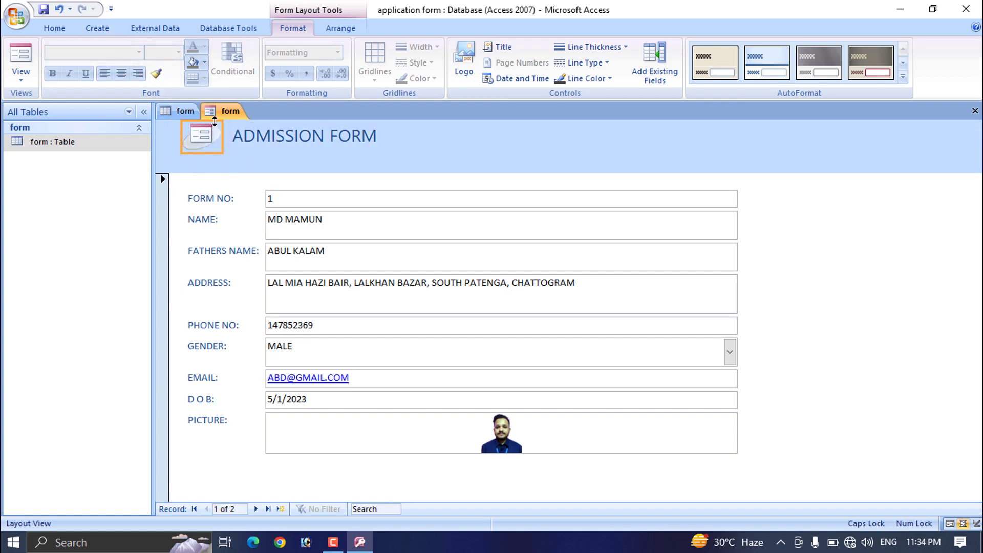
left_click(105, 28)
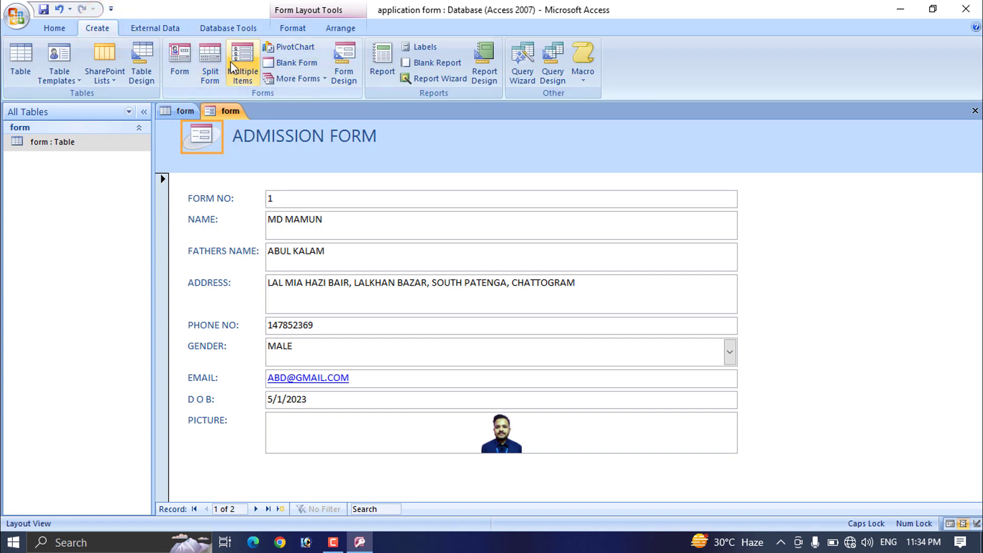
left_click(288, 29)
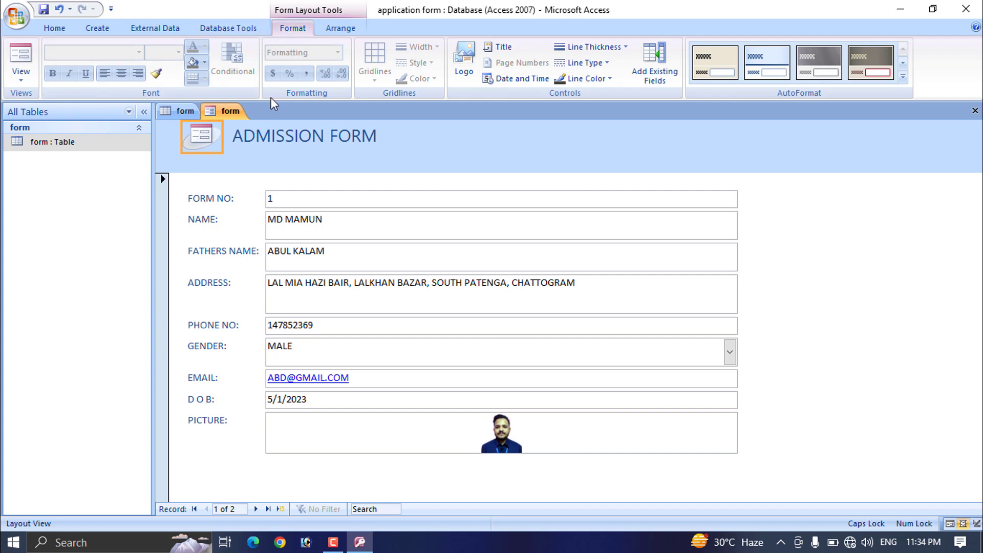
left_click(199, 137)
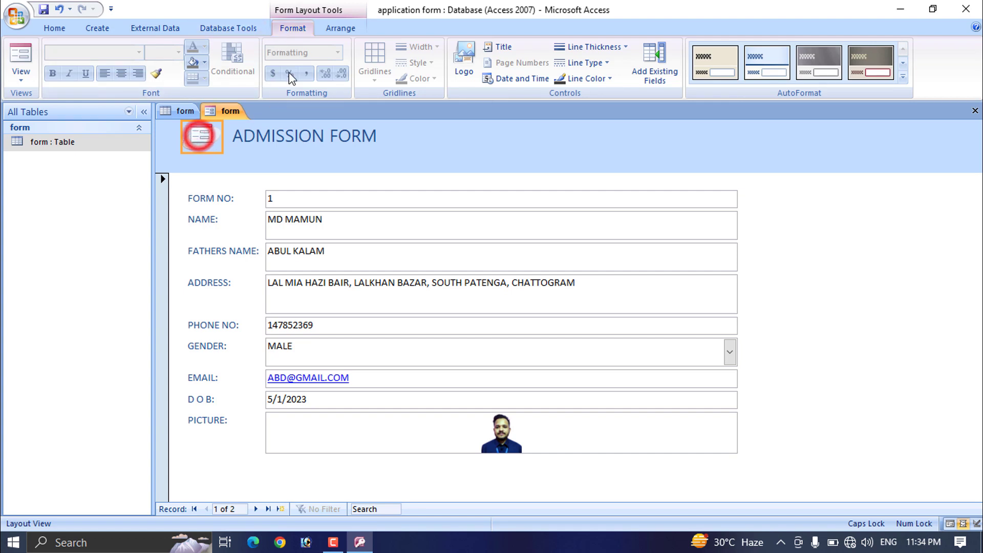
left_click(293, 29)
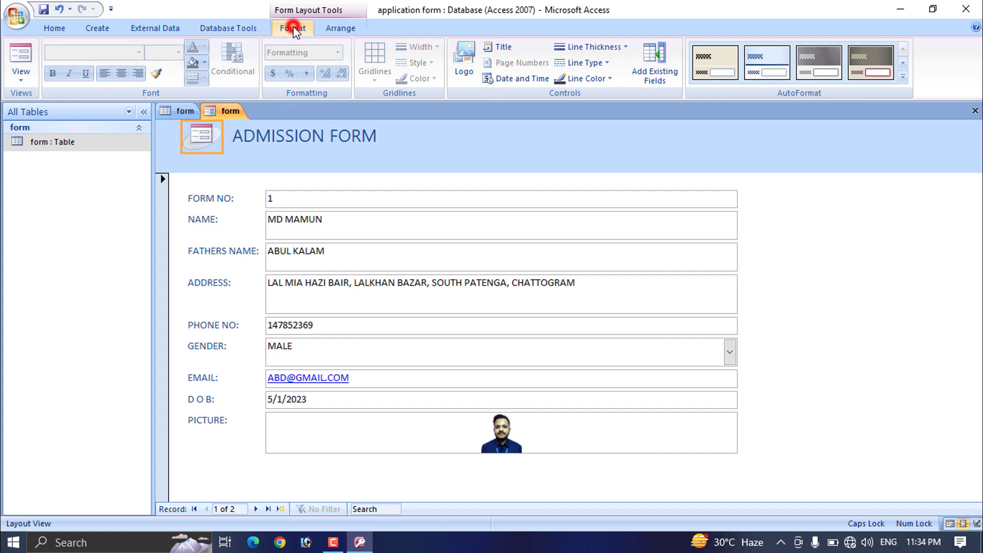
left_click(467, 53)
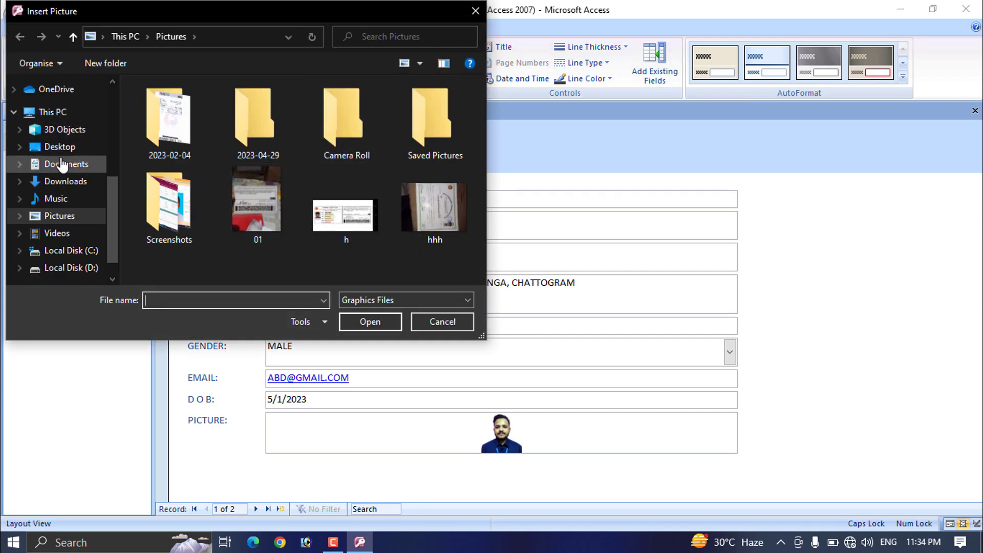
left_click(69, 182)
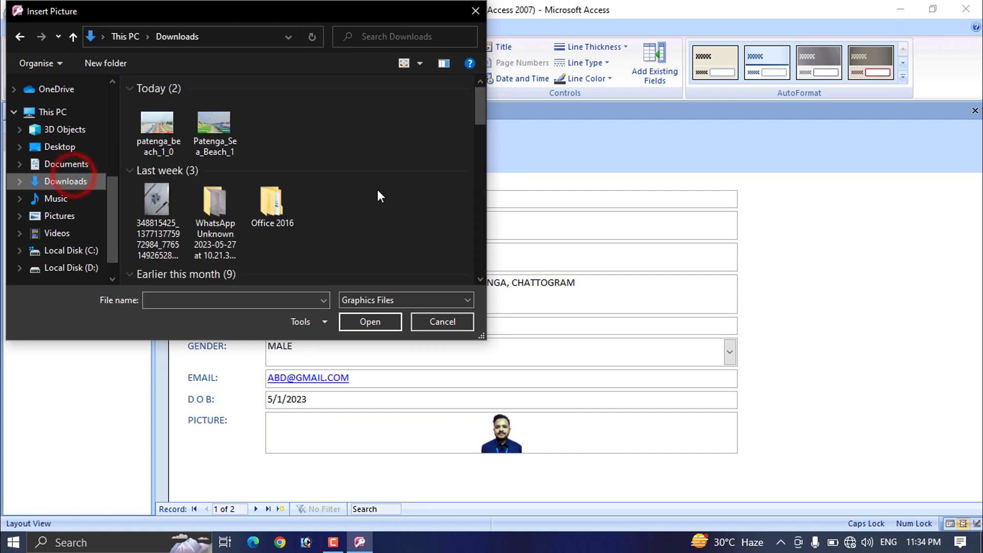
scroll(196, 175, "down", 8)
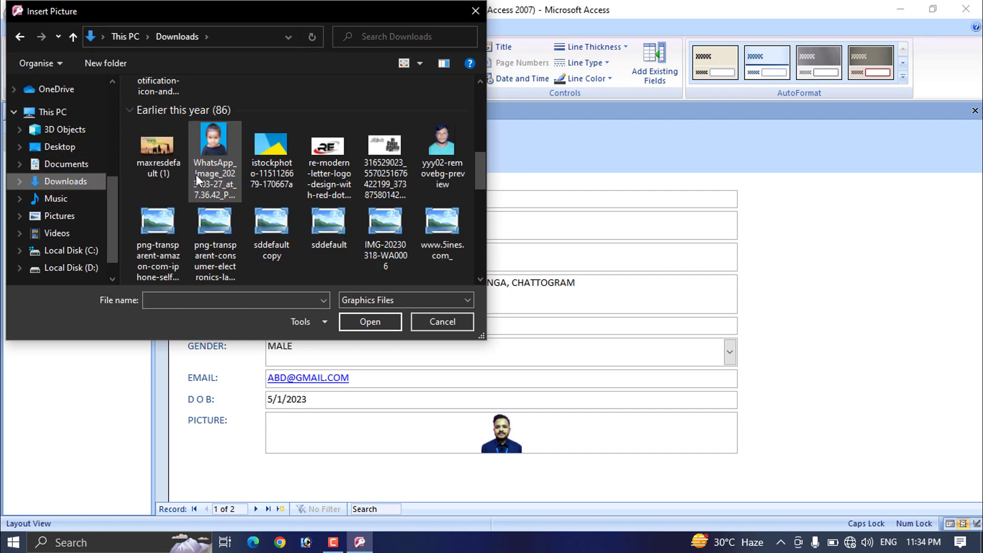
scroll(314, 186, "up", 10)
scroll(447, 131, "down", 3)
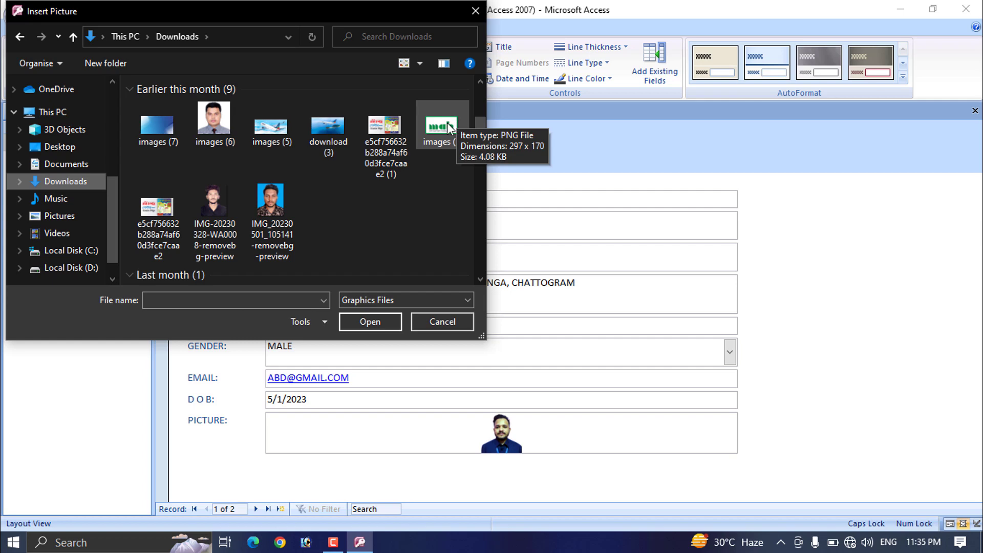
double_click(447, 126)
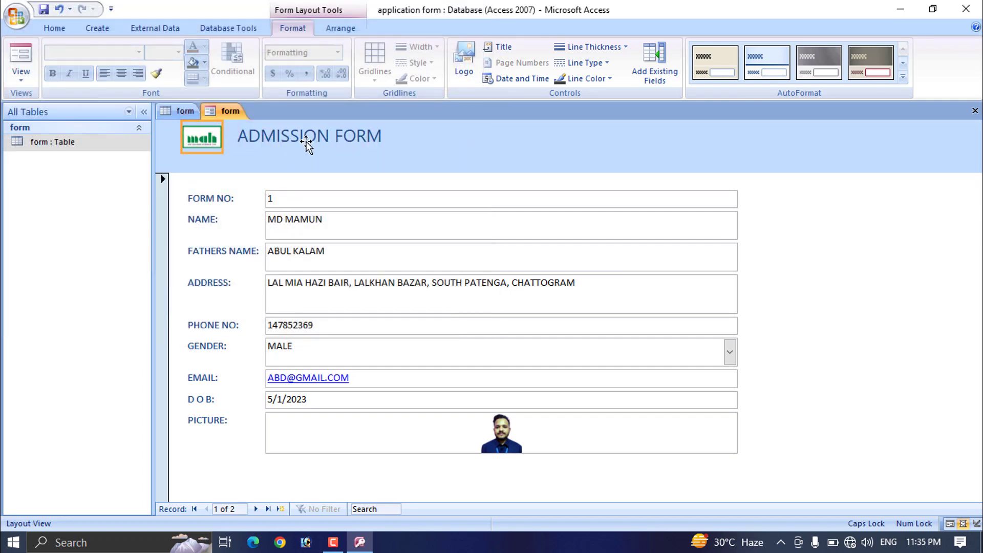
Step: Apply the Flow AutoFormat style to the ADMISSION FORM form
left_click(325, 142)
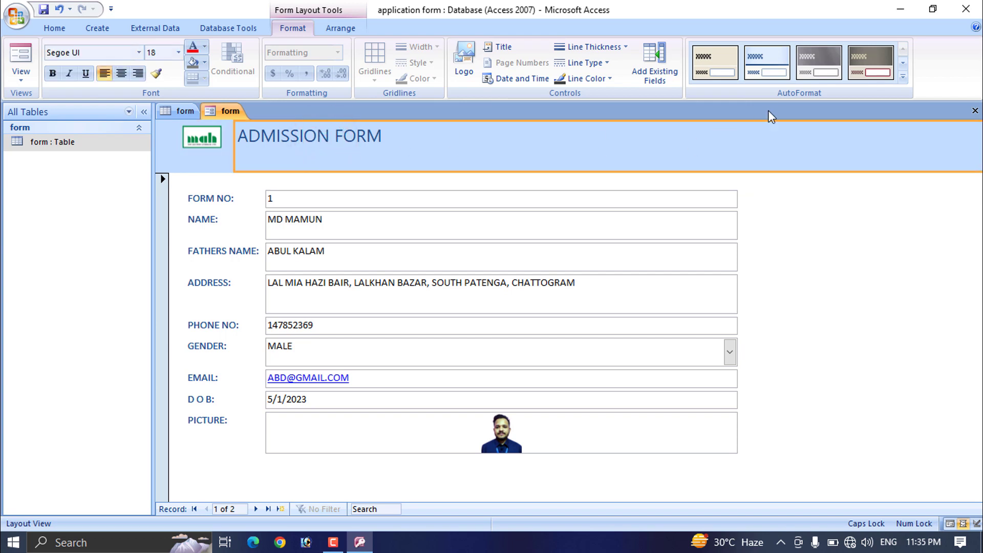
left_click(903, 77)
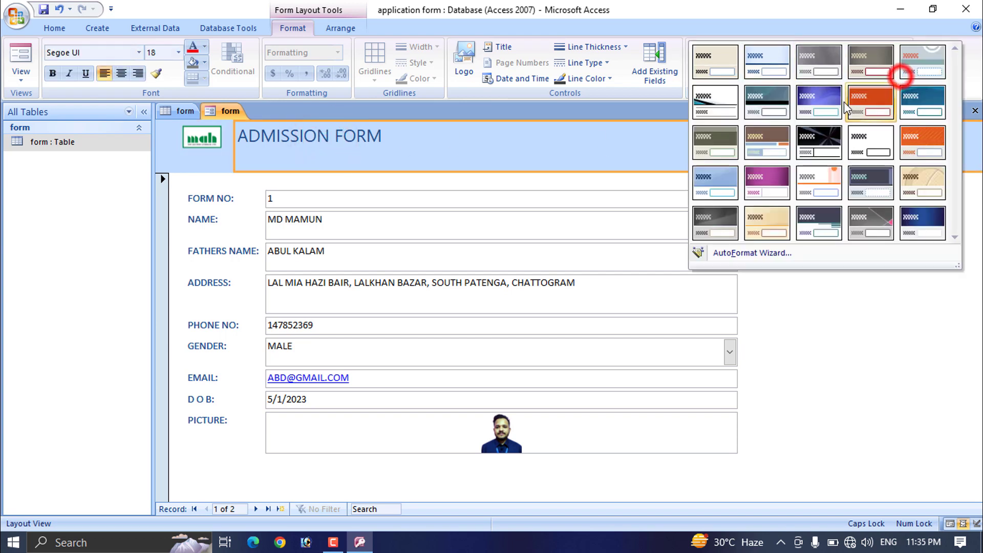
left_click(917, 105)
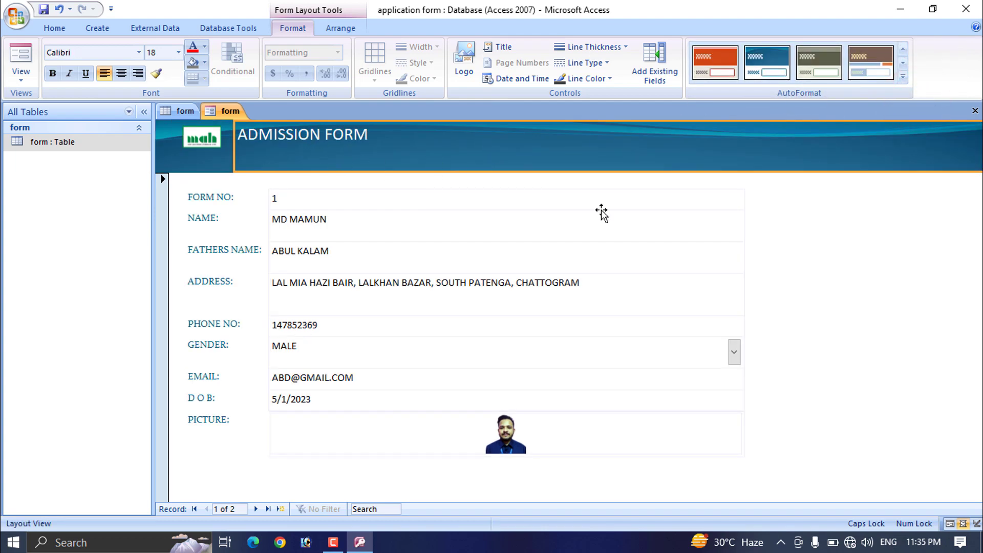
left_click(903, 76)
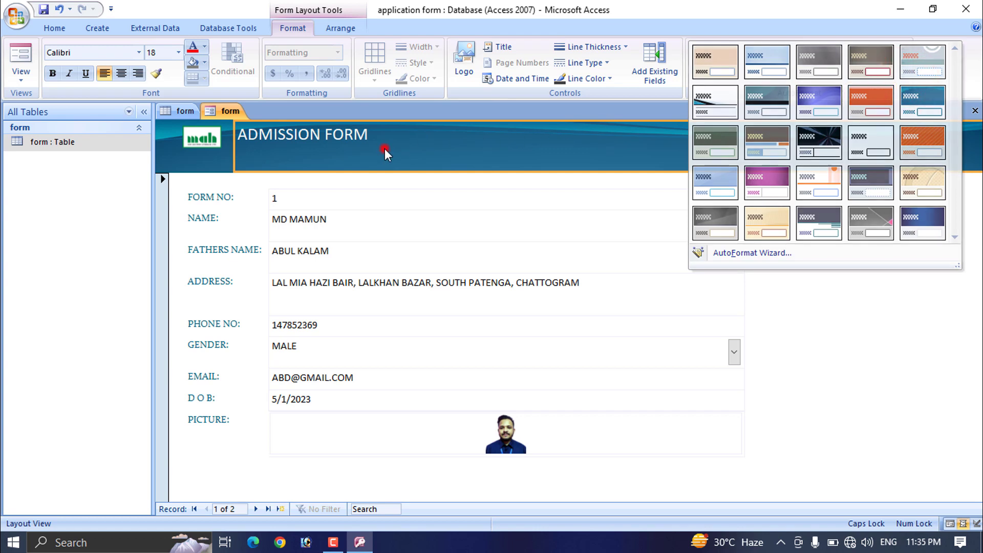
left_click(385, 149)
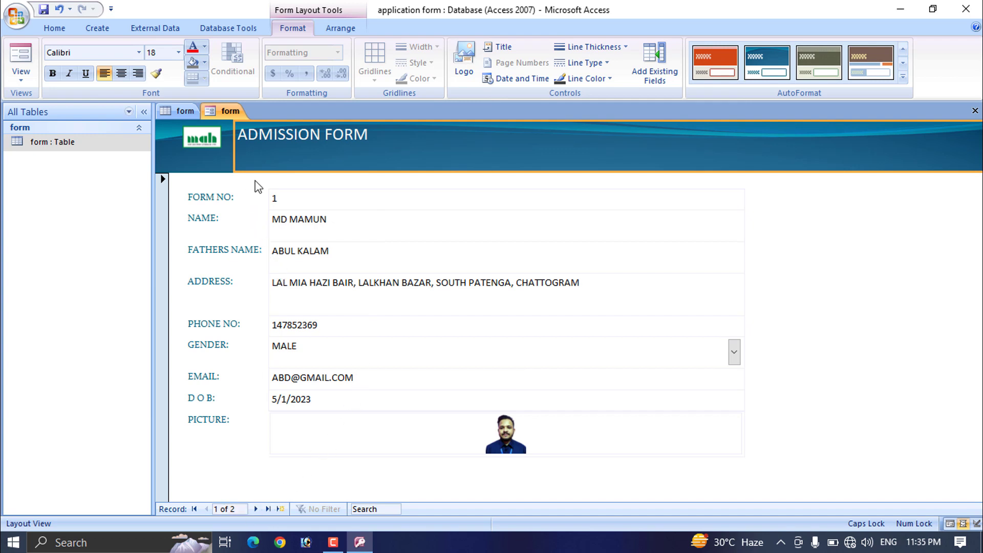
left_click(183, 110)
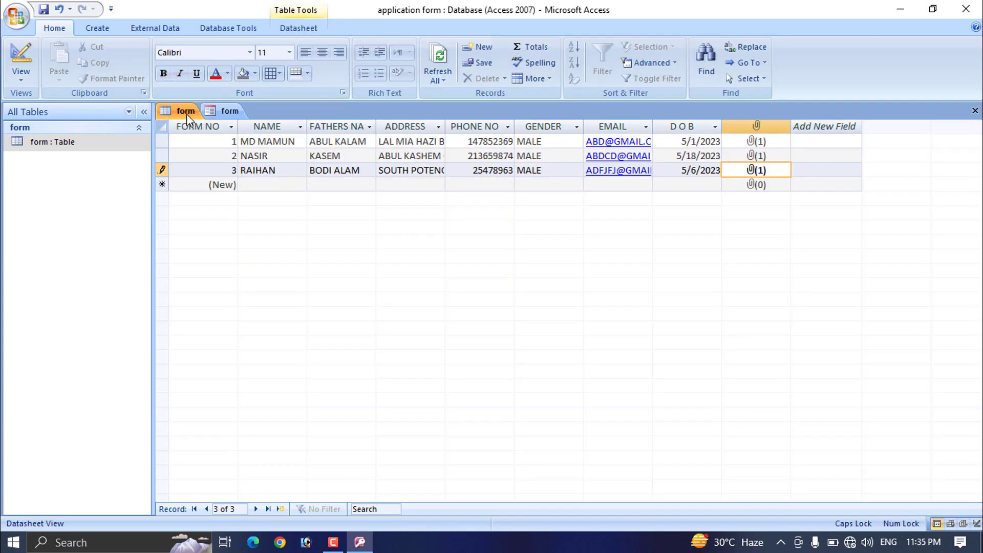
Step: Check the FATHERS NAME field on the form against the datasheet's new record
left_click(230, 110)
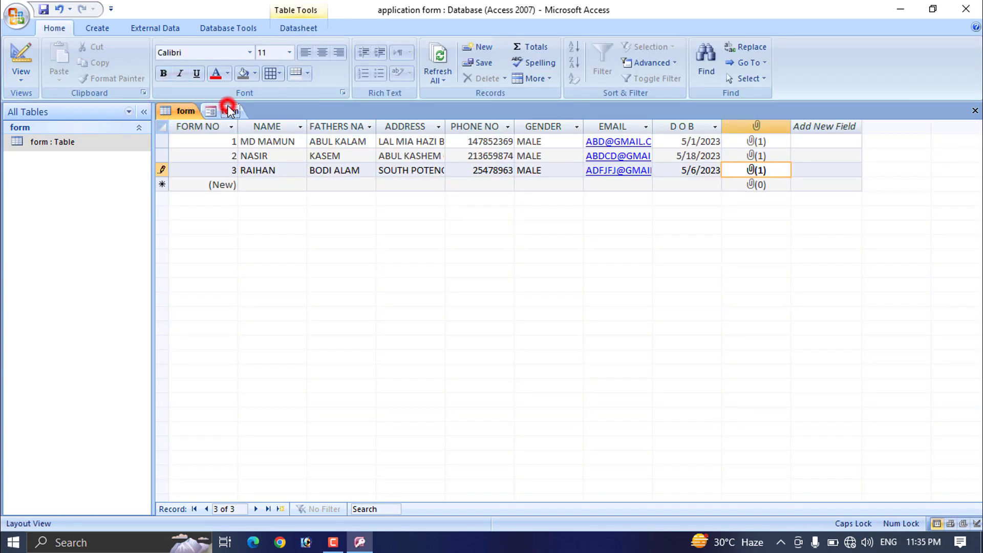
left_click(387, 260)
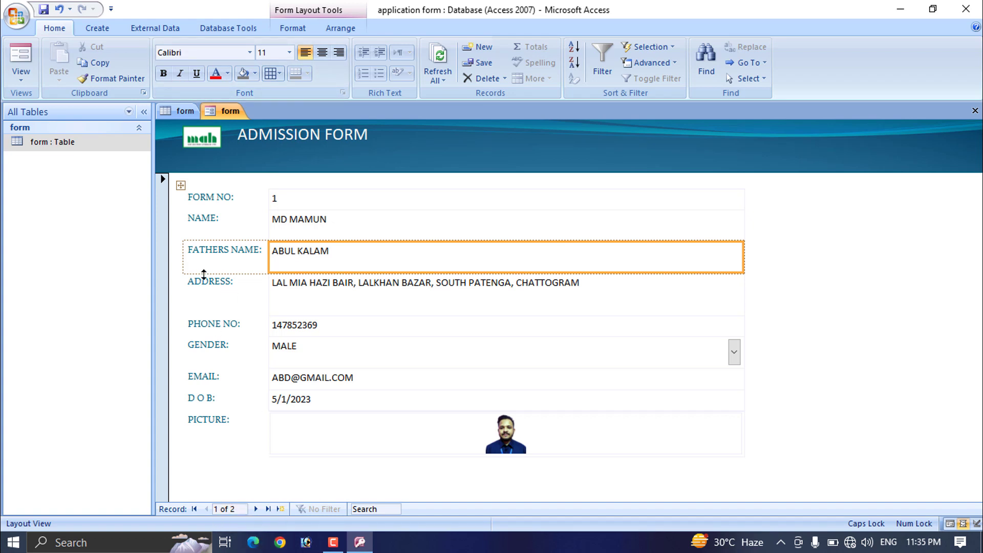
left_click(179, 111)
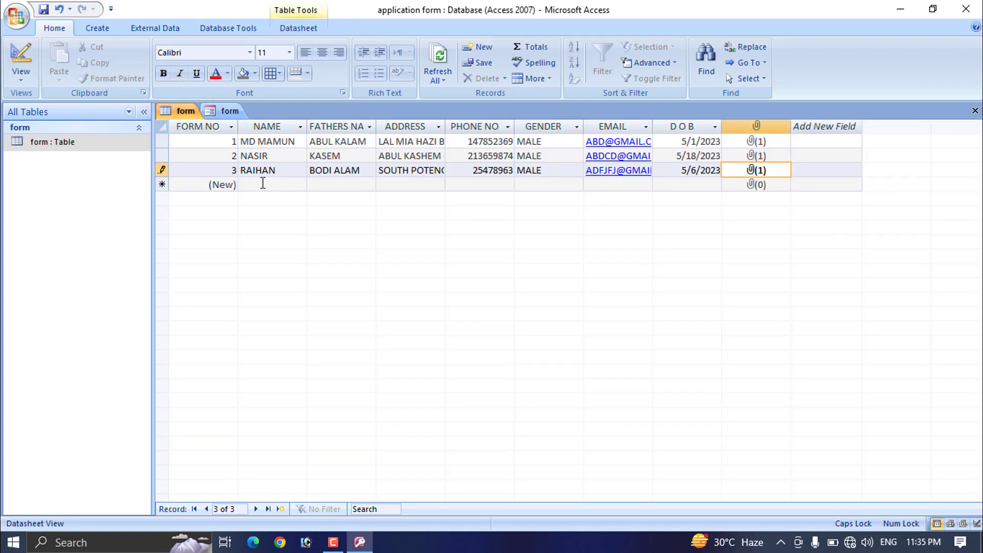
left_click(260, 184)
left_click(224, 110)
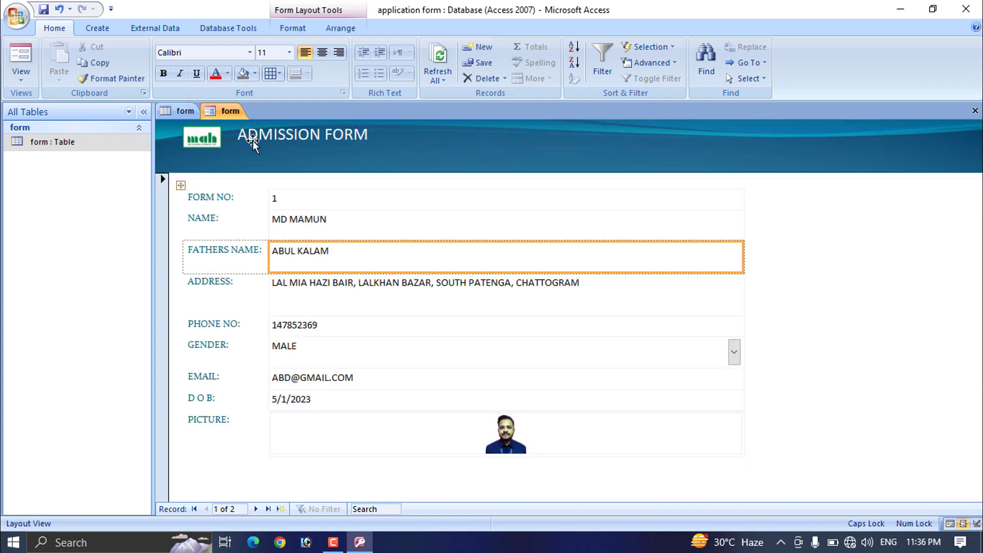
Step: Close the Admission Form without saving and return to the table datasheet
right_click(233, 112)
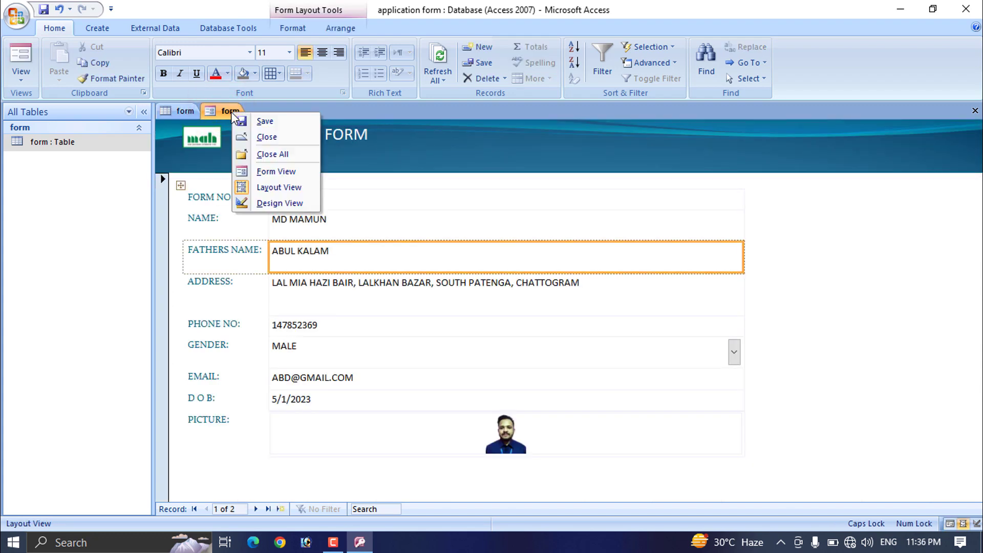
left_click(262, 138)
left_click(496, 306)
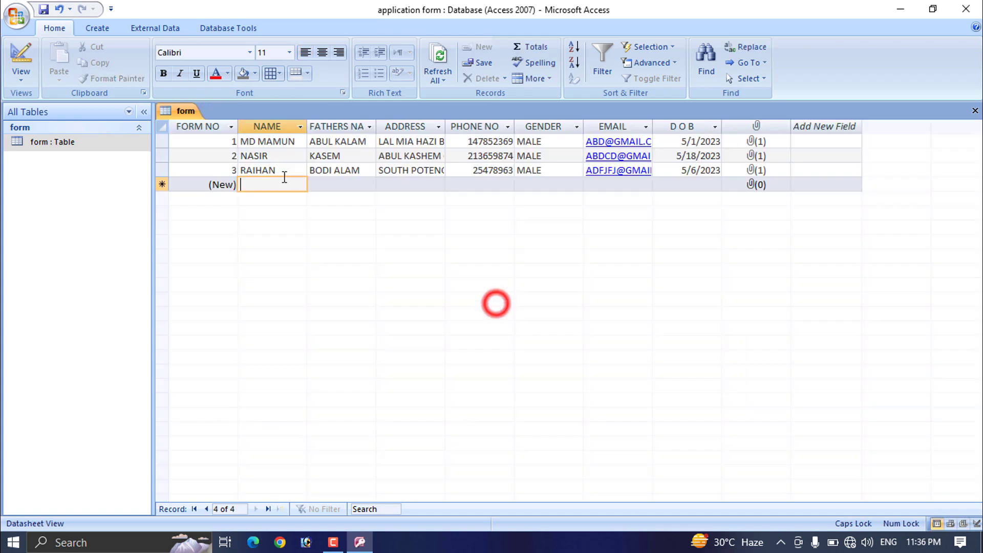
left_click(183, 111)
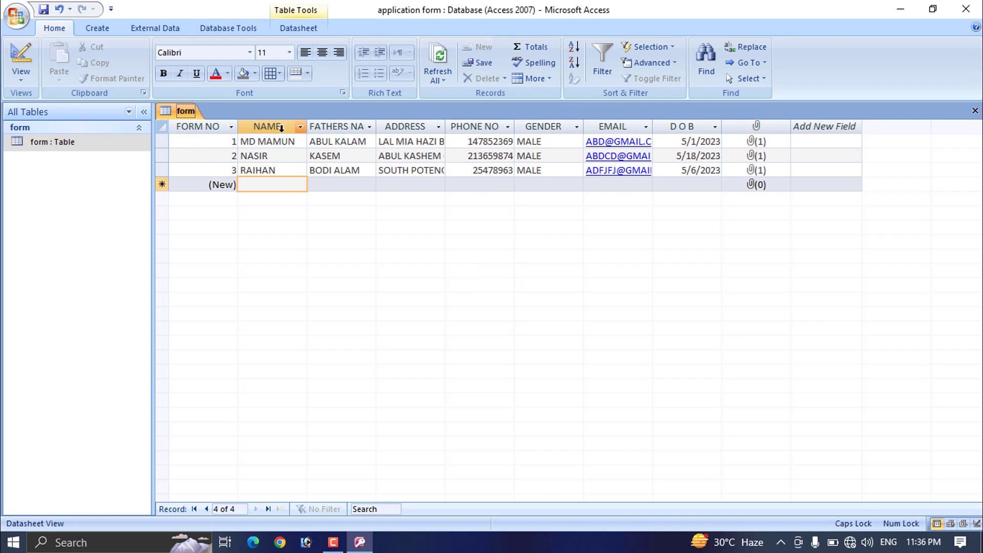
left_click(114, 29)
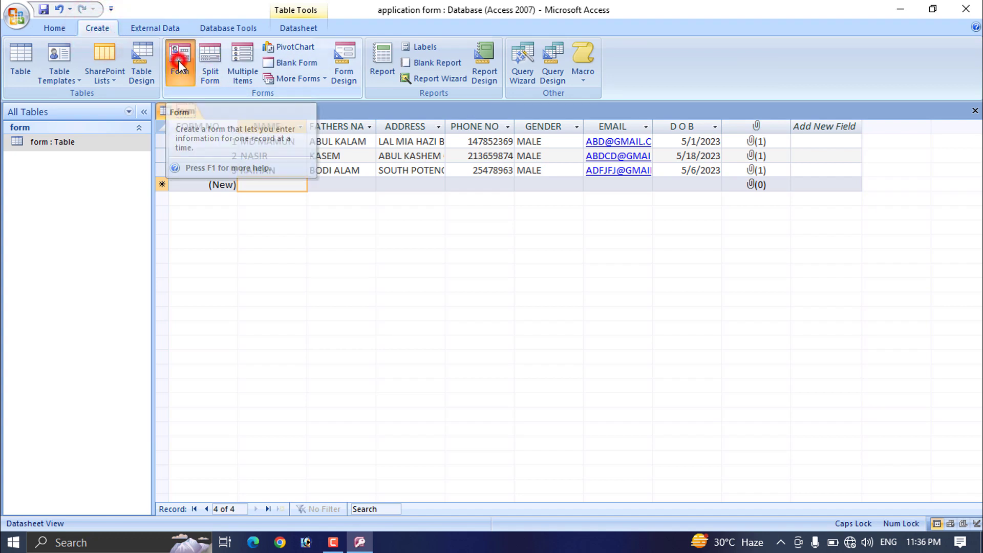
Step: Build a quick form from the form table and page through the three applicant records
left_click(179, 60)
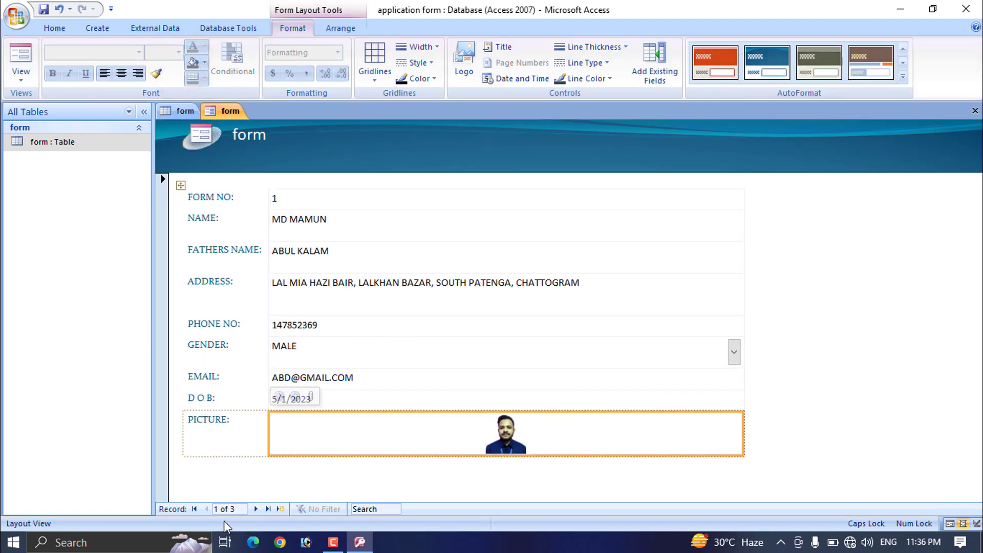
left_click(256, 509)
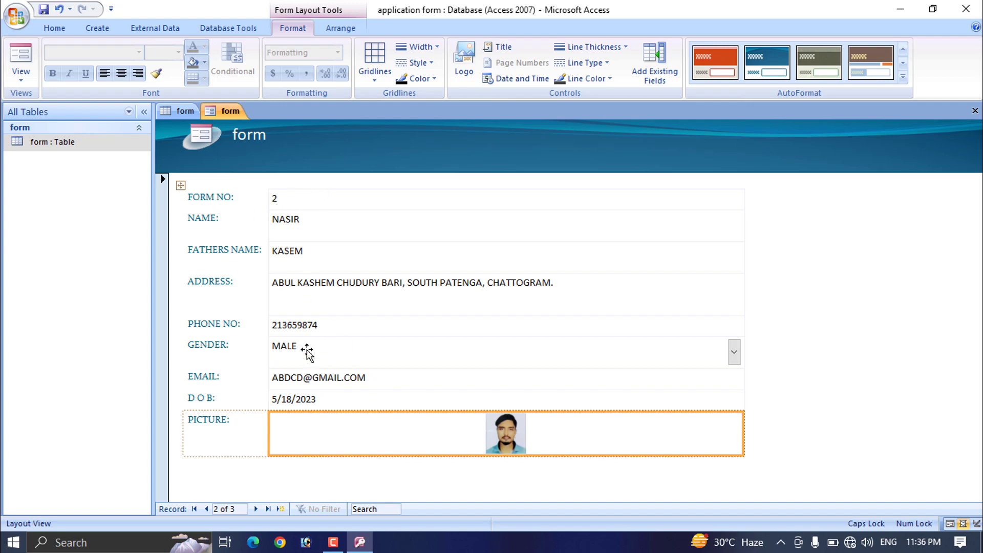
left_click(255, 509)
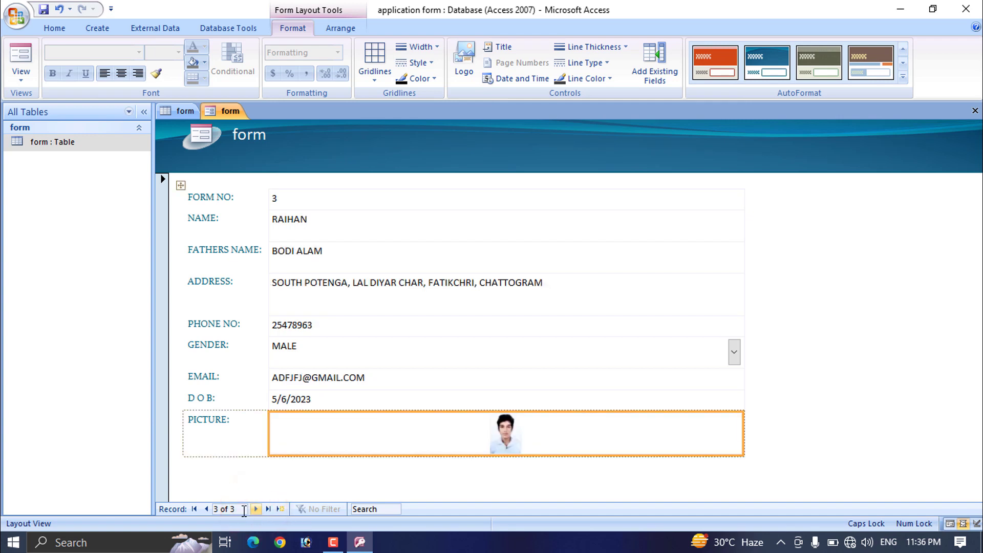
left_click(208, 509)
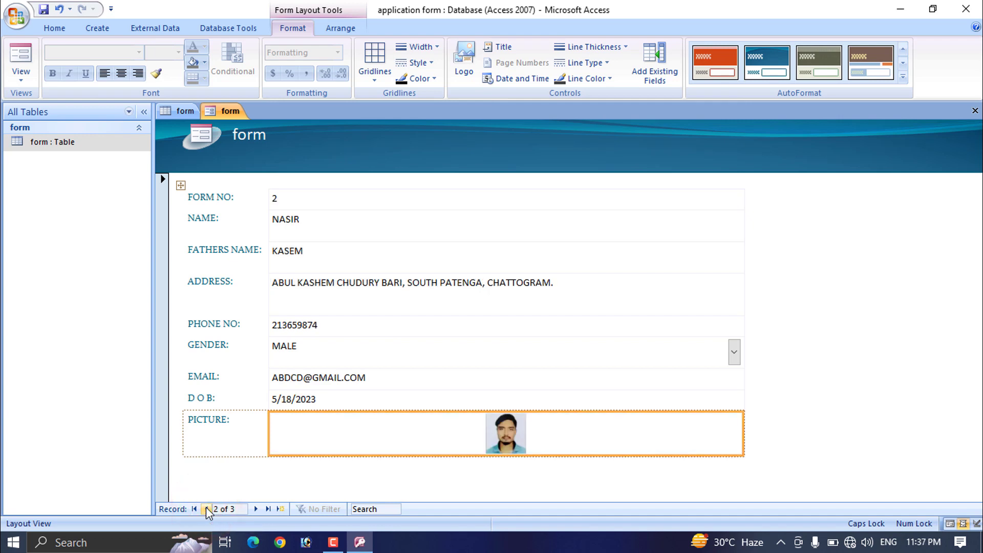
Step: Show the new form in Print Preview at 100% zoom, then return to the datasheet
left_click(178, 112)
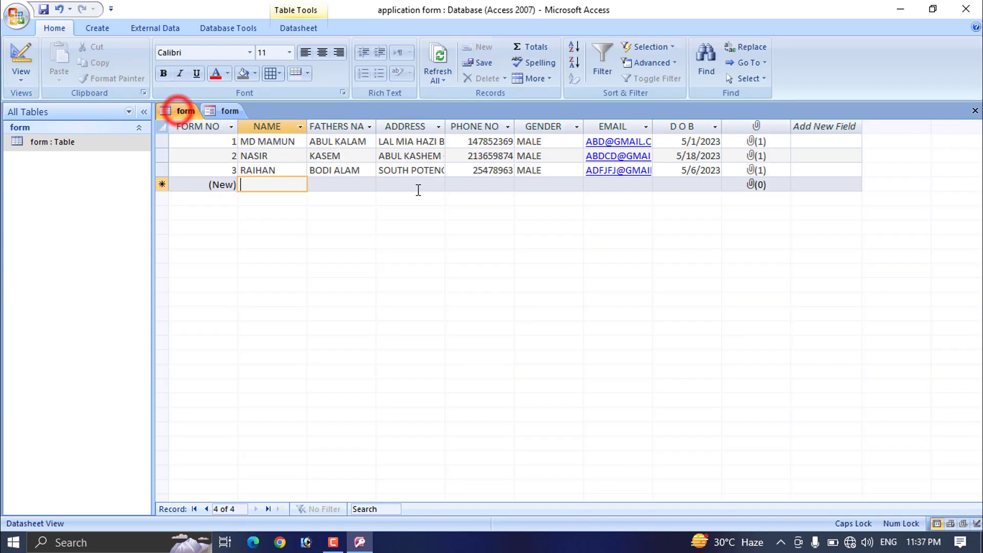
left_click(228, 113)
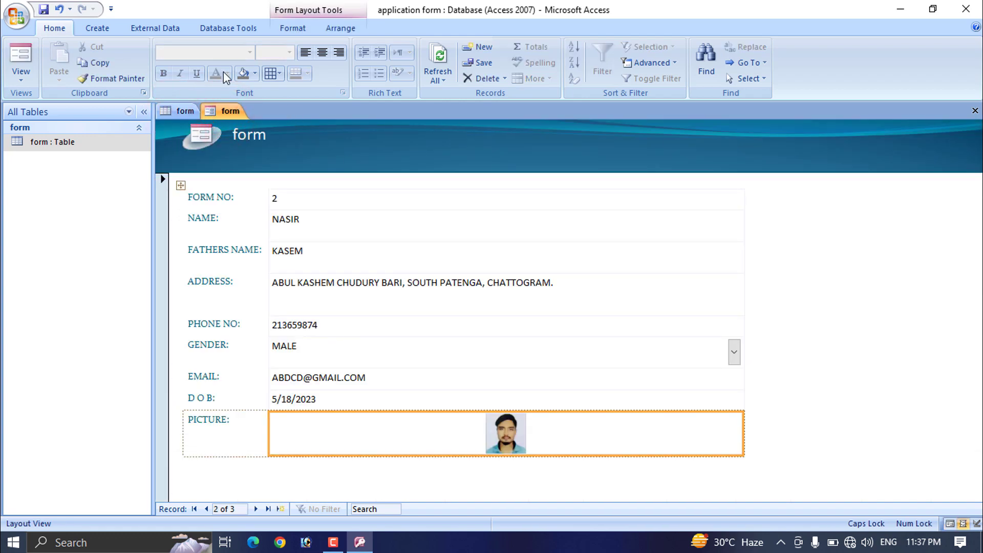
left_click(16, 16)
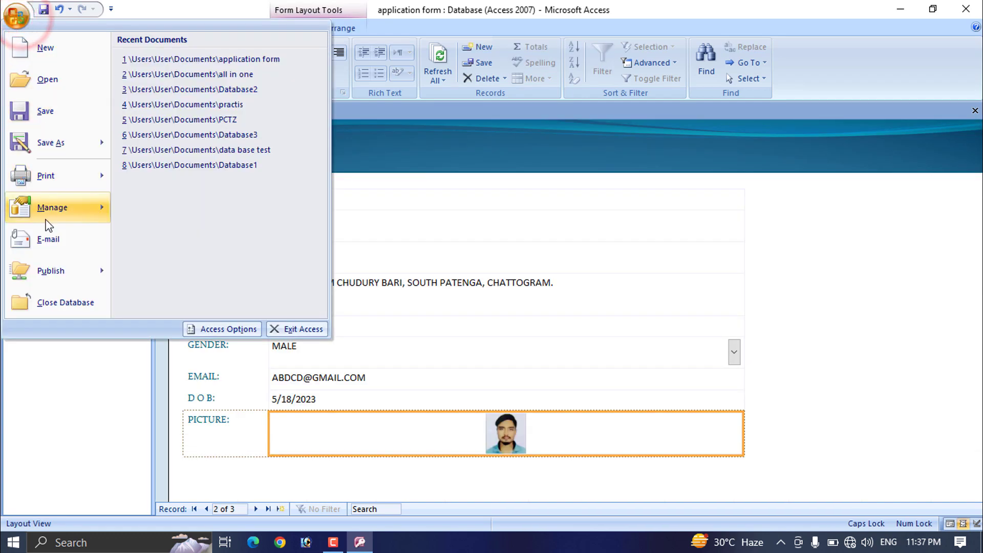
mouse_move(63, 180)
left_click(180, 137)
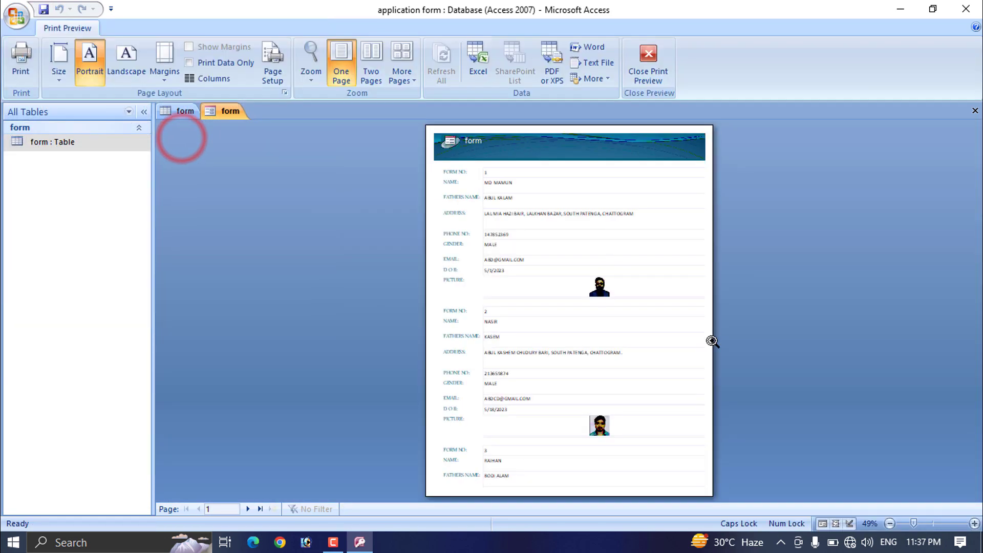
left_click(603, 301)
scroll(688, 380, "up", 3)
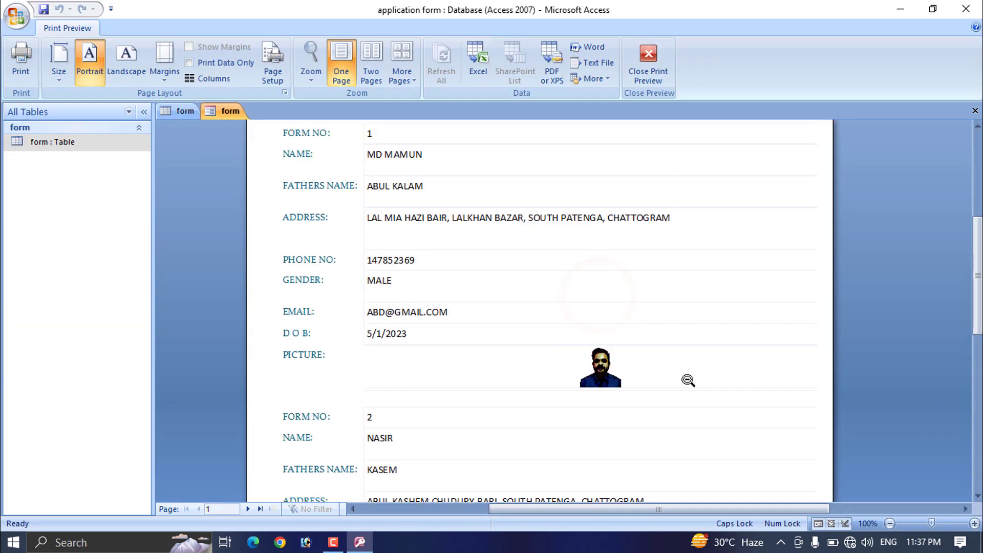
scroll(715, 378, "down", 2)
scroll(715, 372, "up", 6)
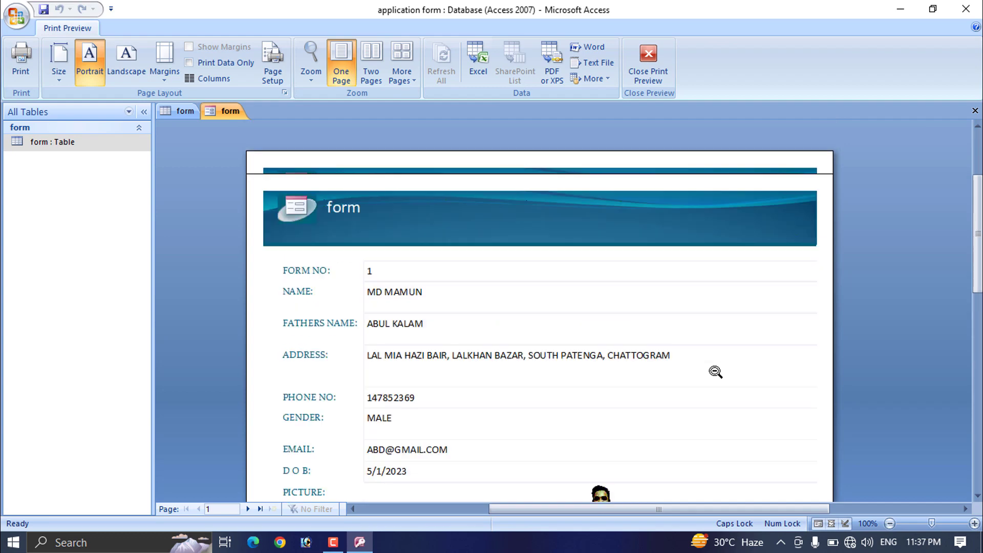
scroll(716, 372, "down", 3)
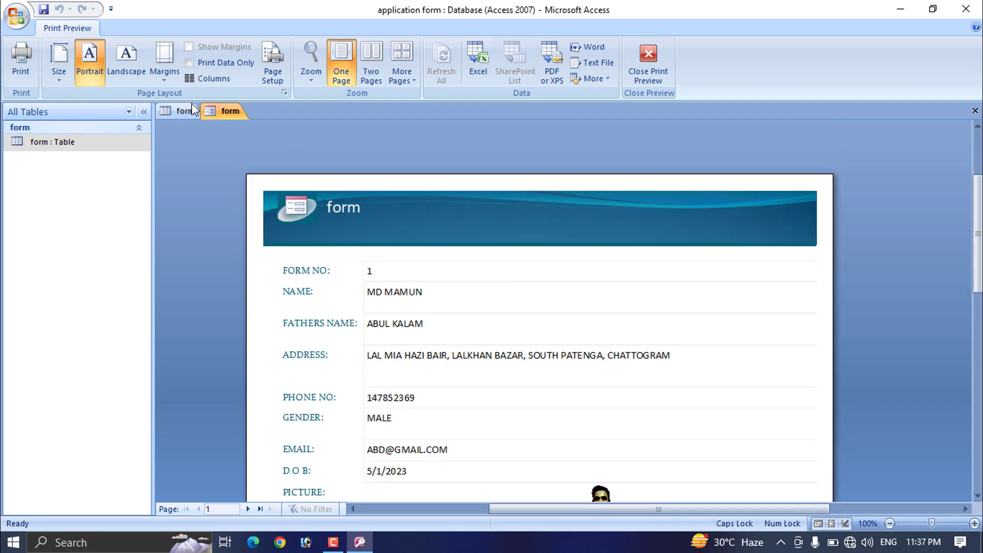
left_click(174, 113)
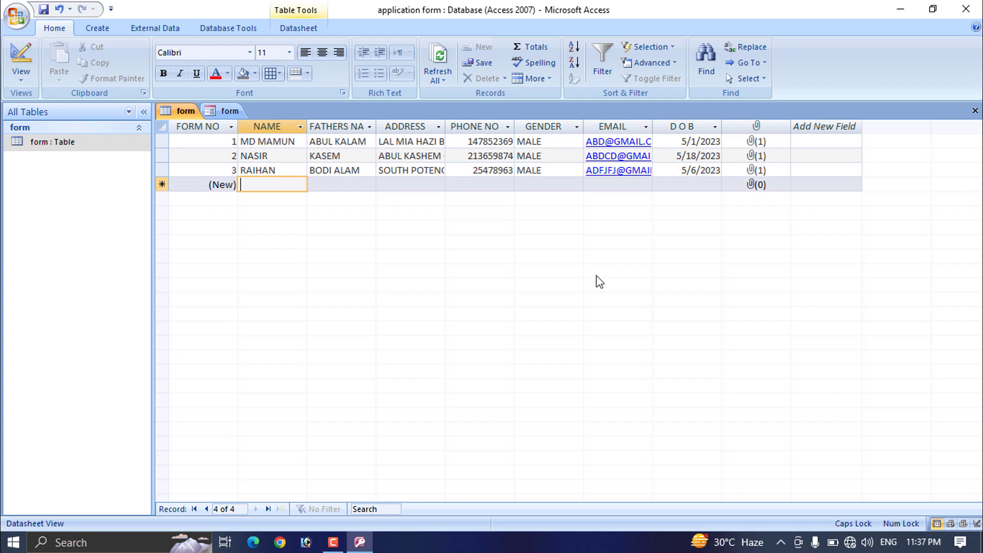
Step: Browse the Create, Datasheet, External Data and Home ribbon tabs, ending on Create
left_click(99, 28)
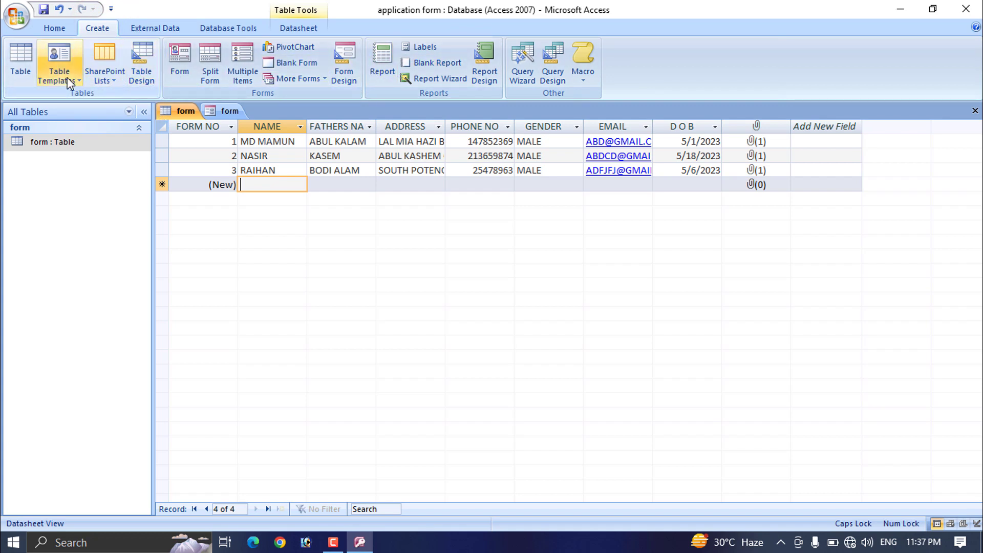
left_click(289, 26)
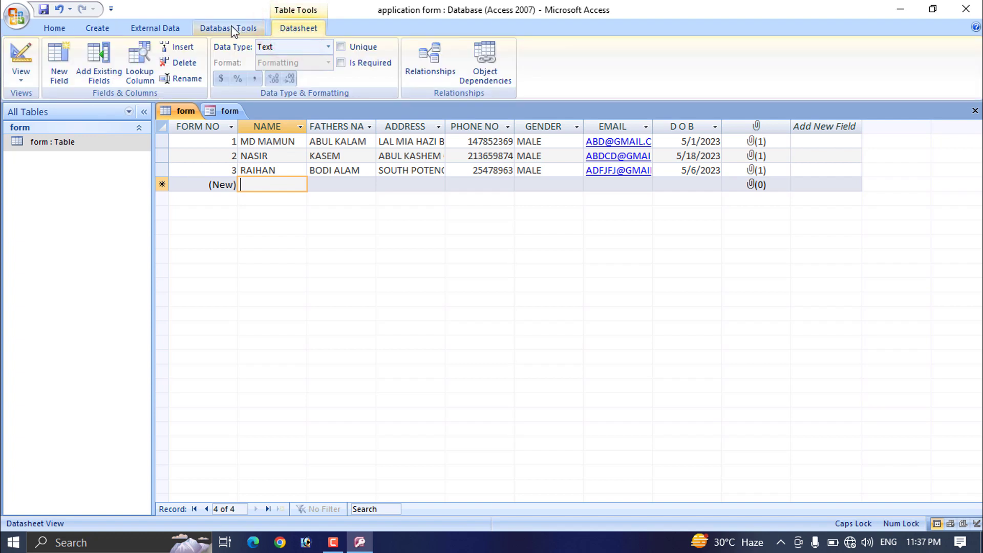
left_click(139, 31)
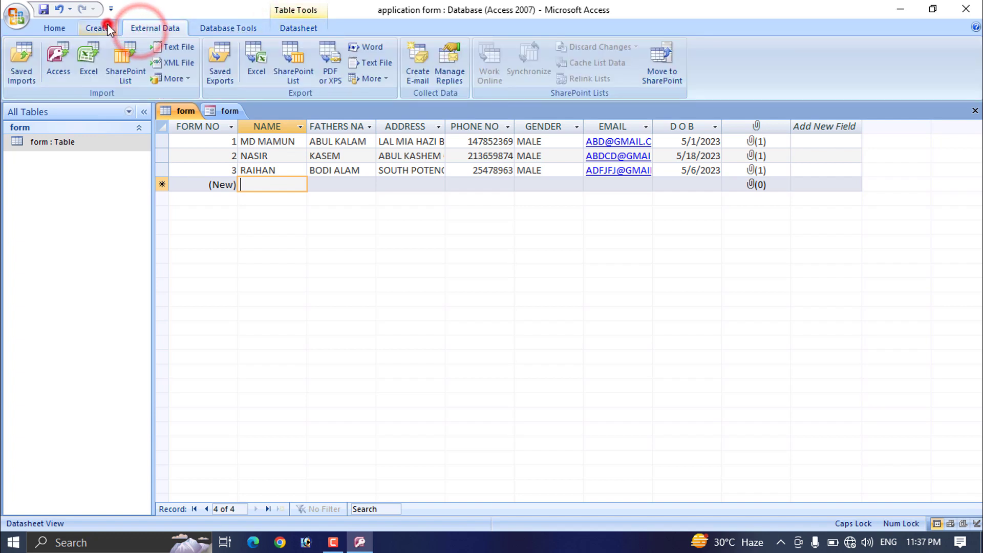
left_click(106, 27)
left_click(57, 28)
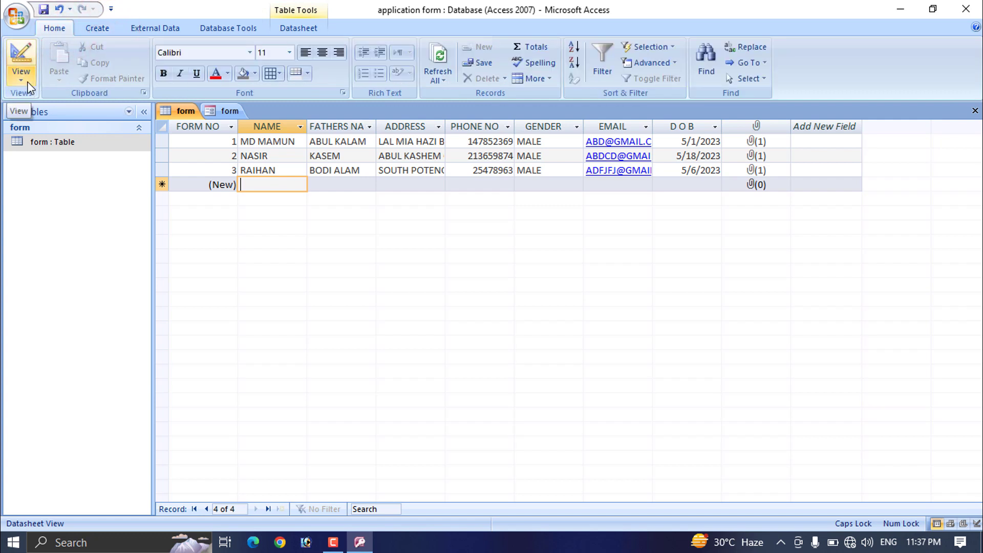
left_click(91, 26)
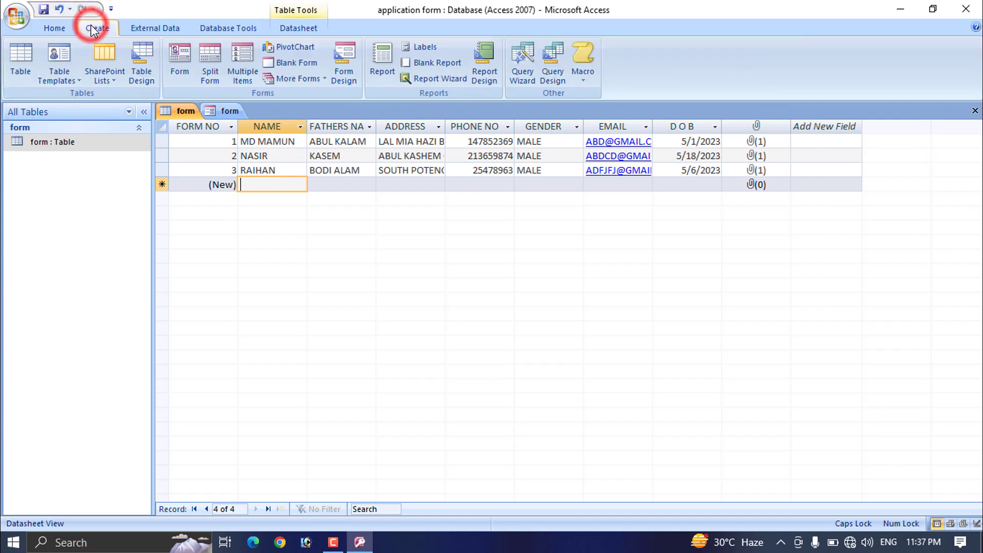